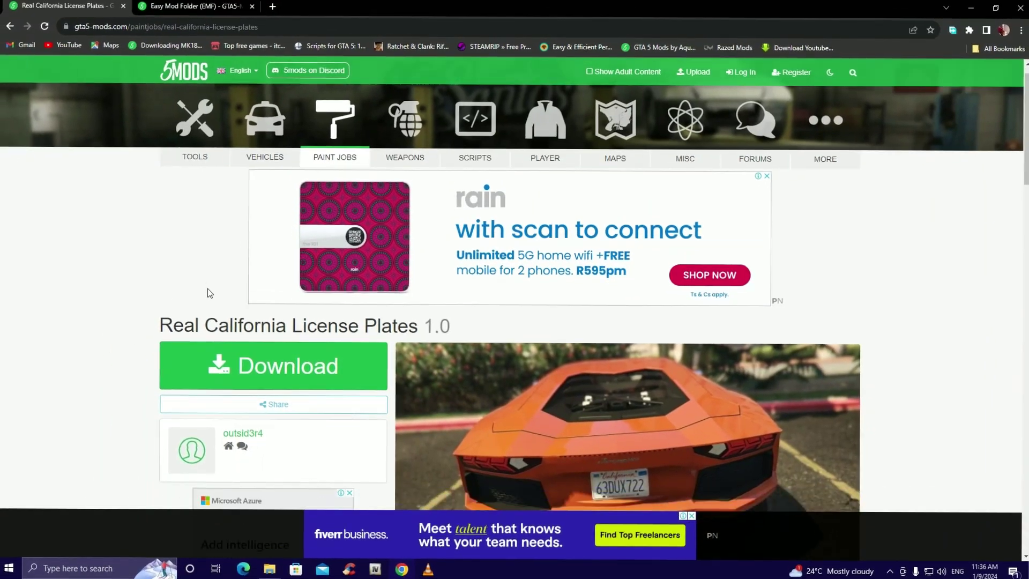
# Review the Real California License Plates mod page, including its preview images, version list and description
pyautogui.scroll(-3, 209, 292)
pyautogui.scroll(2, 198, 290)
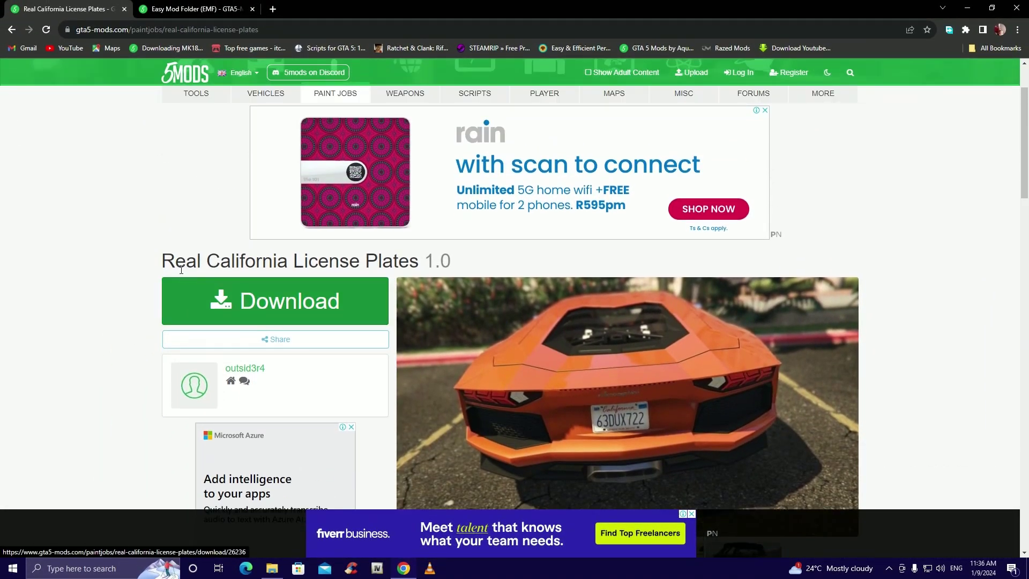
pyautogui.scroll(-3, 104, 252)
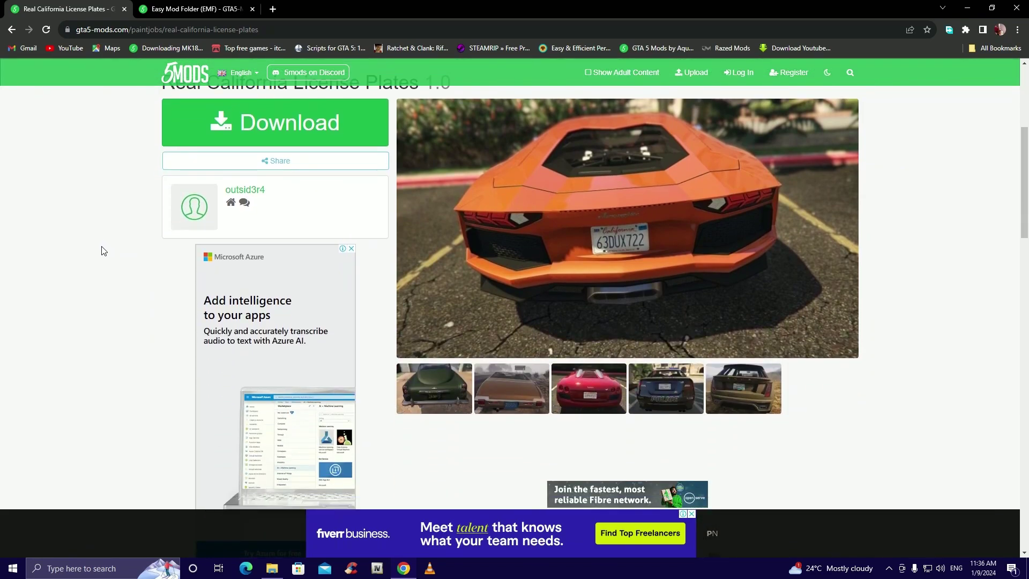
pyautogui.scroll(-6, 103, 251)
pyautogui.scroll(10, 103, 251)
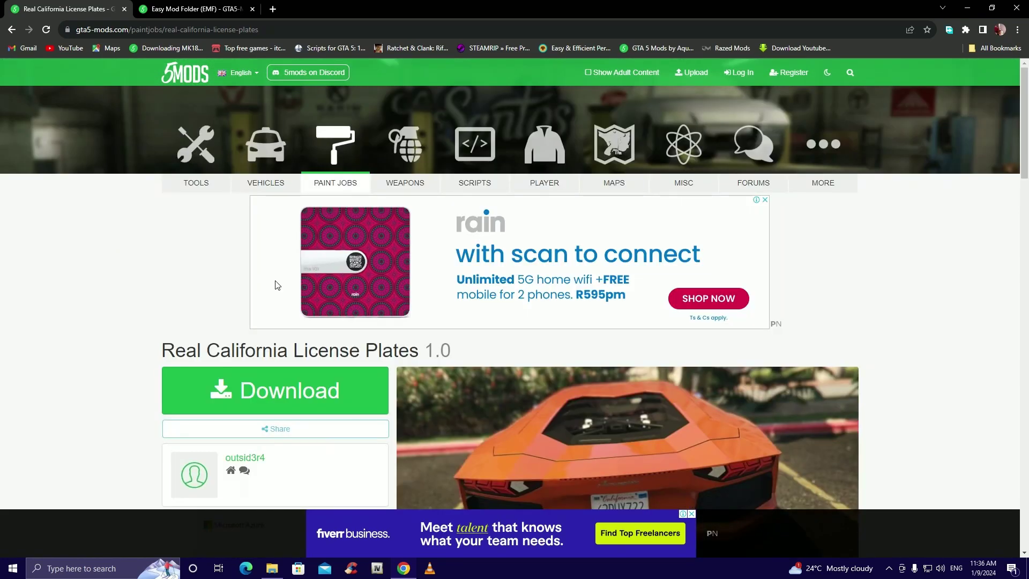
pyautogui.scroll(-8, 277, 285)
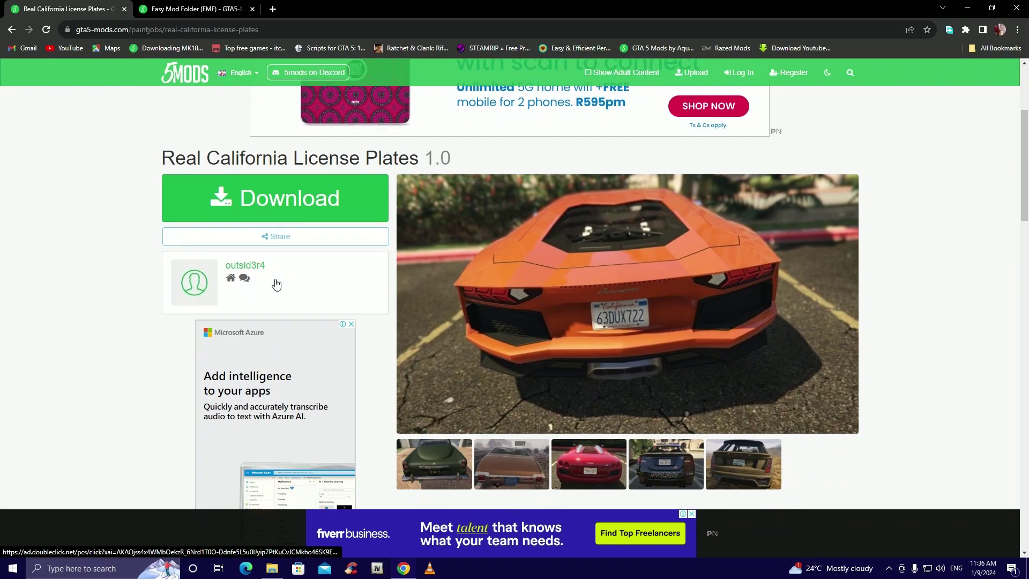
pyautogui.scroll(5, 497, 307)
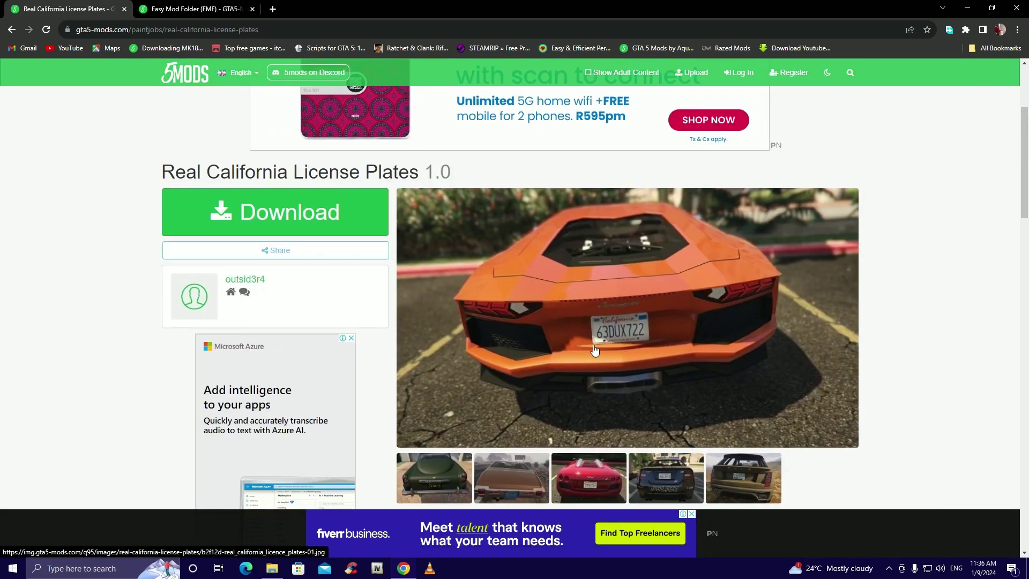
pyautogui.scroll(-2, 668, 337)
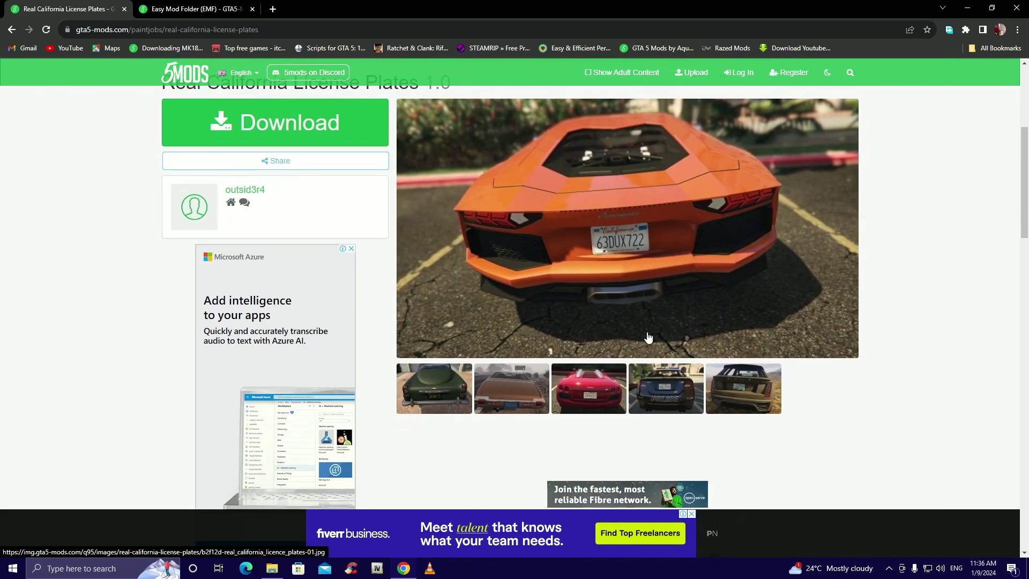
pyautogui.scroll(-7, 316, 338)
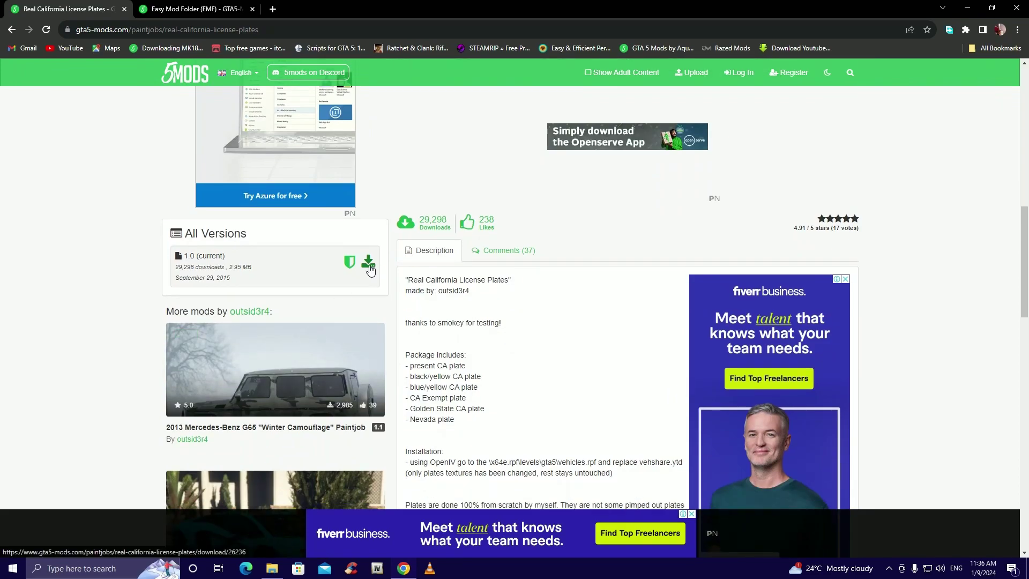
# Open the download page for Real California License Plates 1.0, and close it together with the mod's page
pyautogui.click(374, 266)
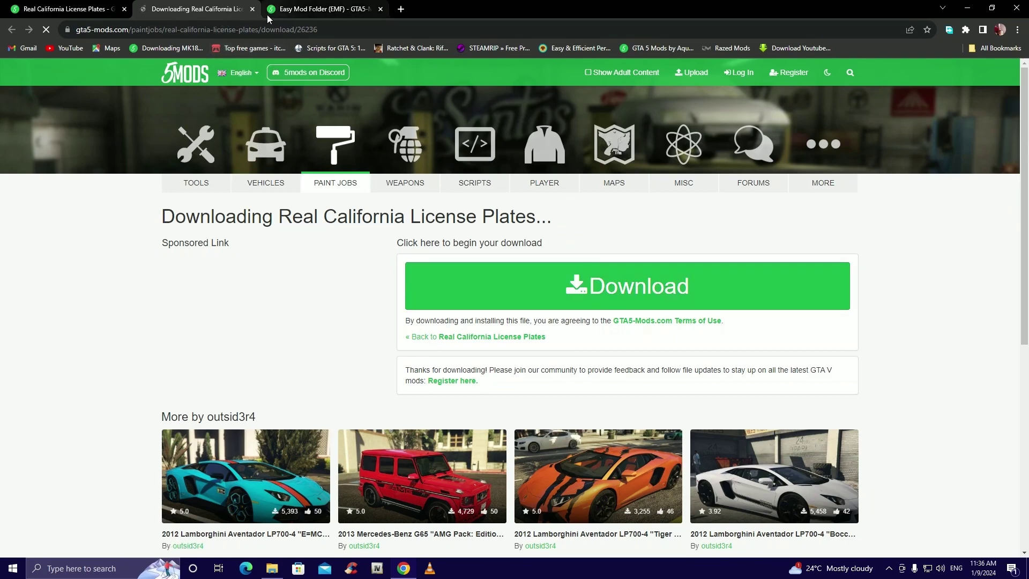
pyautogui.click(253, 8)
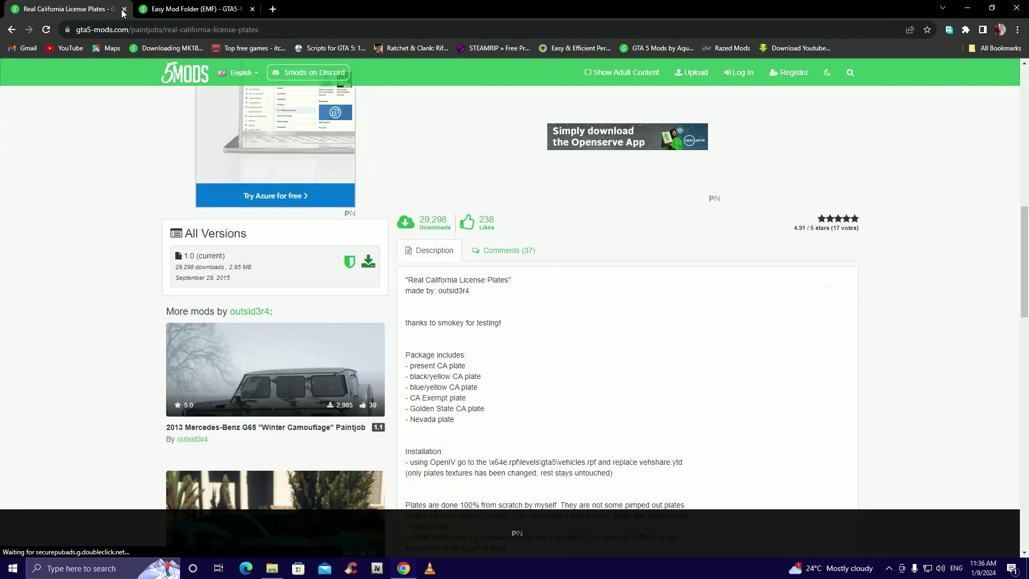
pyautogui.click(124, 8)
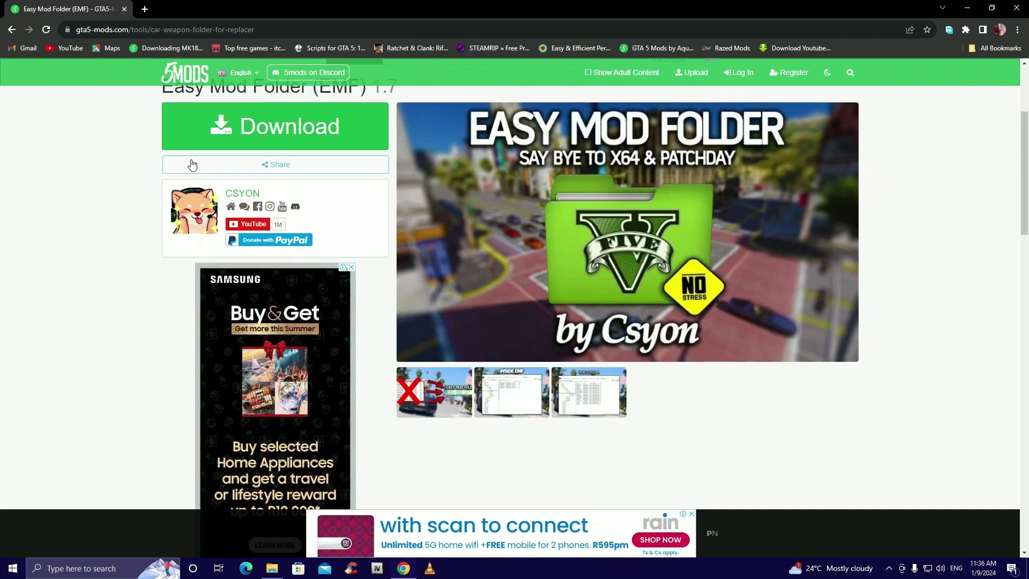
# Examine the Easy Mod Folder (EMF) page, including its available versions, description, file path and installation requirements
pyautogui.scroll(4, 193, 161)
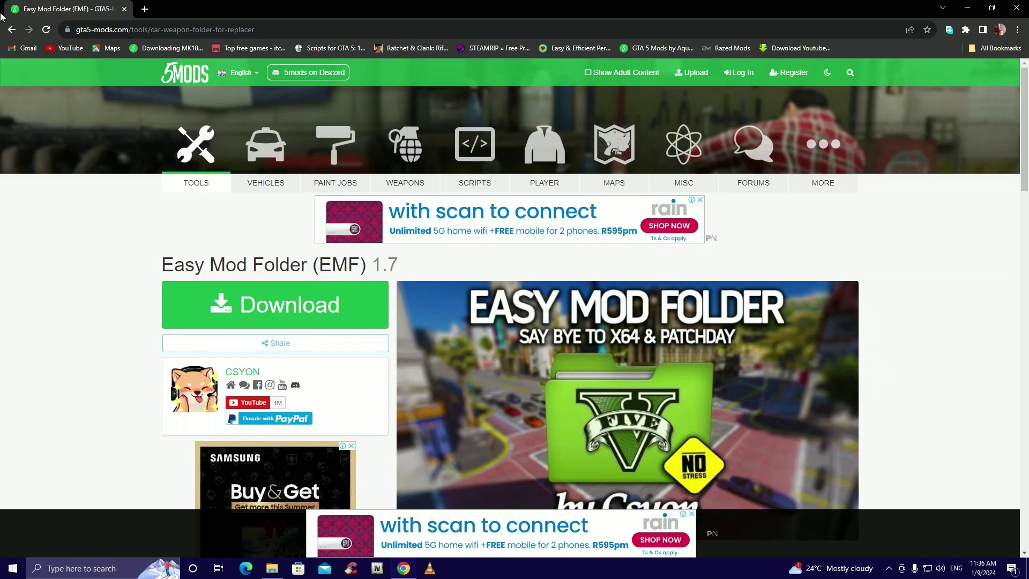
pyautogui.scroll(-8, 451, 257)
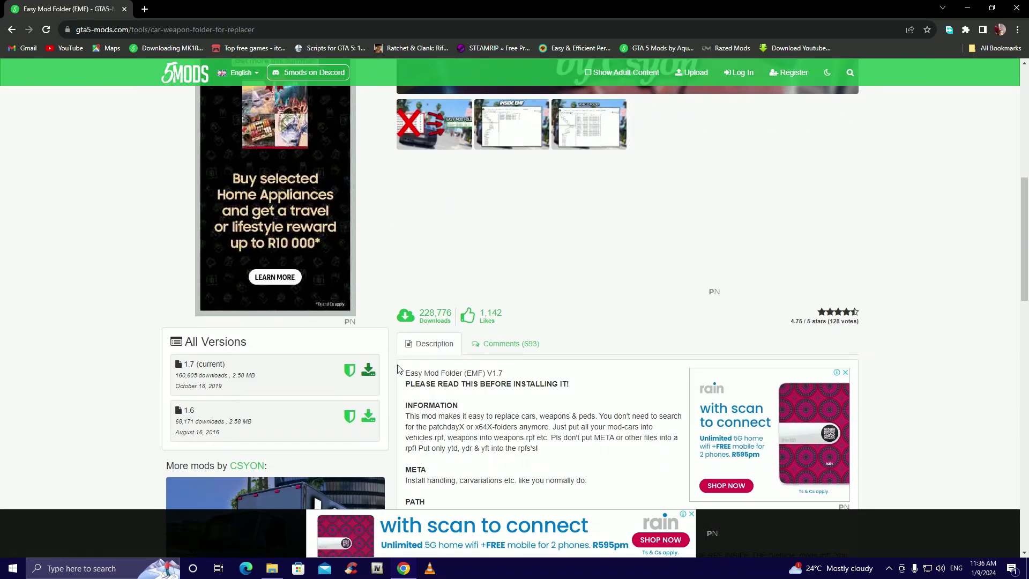
pyautogui.scroll(5, 384, 357)
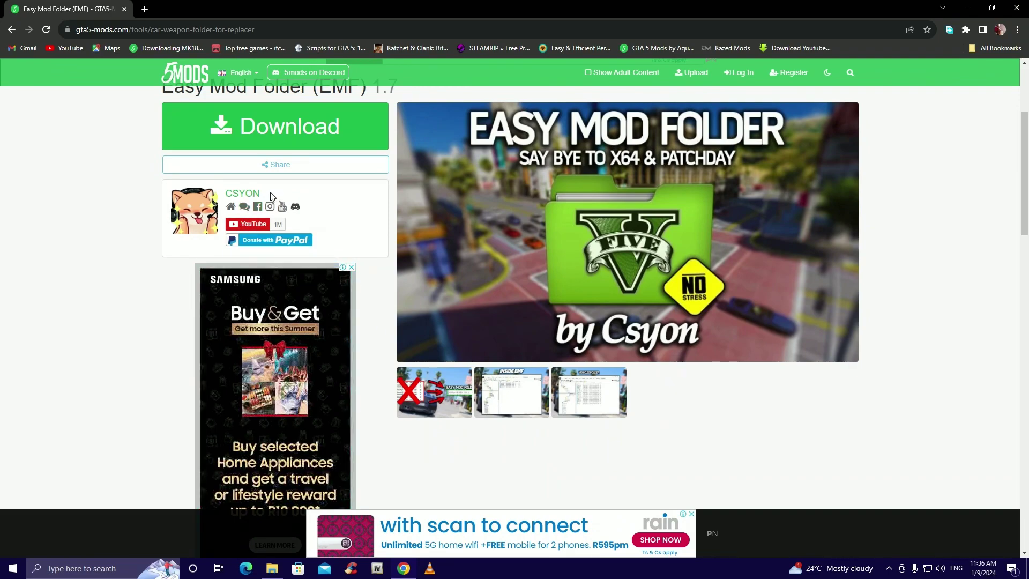
pyautogui.moveTo(263, 194)
pyautogui.mouseDown()
pyautogui.moveTo(224, 191)
pyautogui.moveTo(261, 194)
pyautogui.mouseUp()
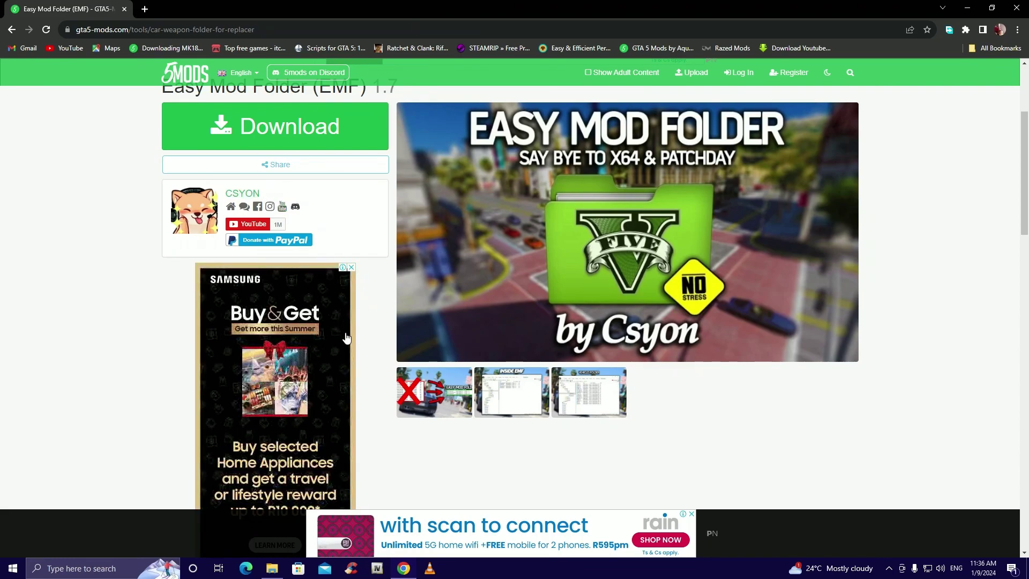
pyautogui.scroll(-4, 424, 456)
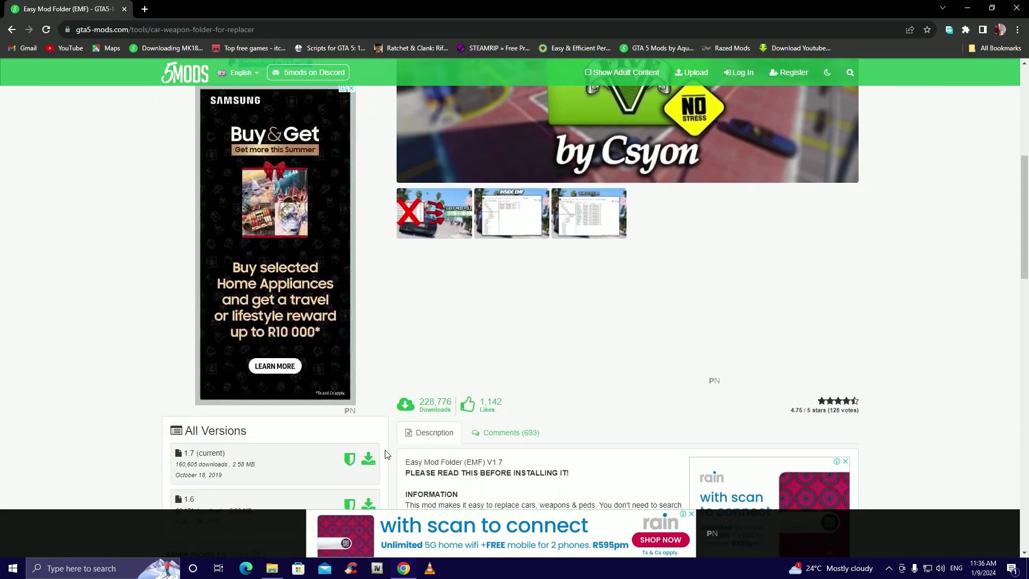
pyautogui.scroll(-5, 385, 445)
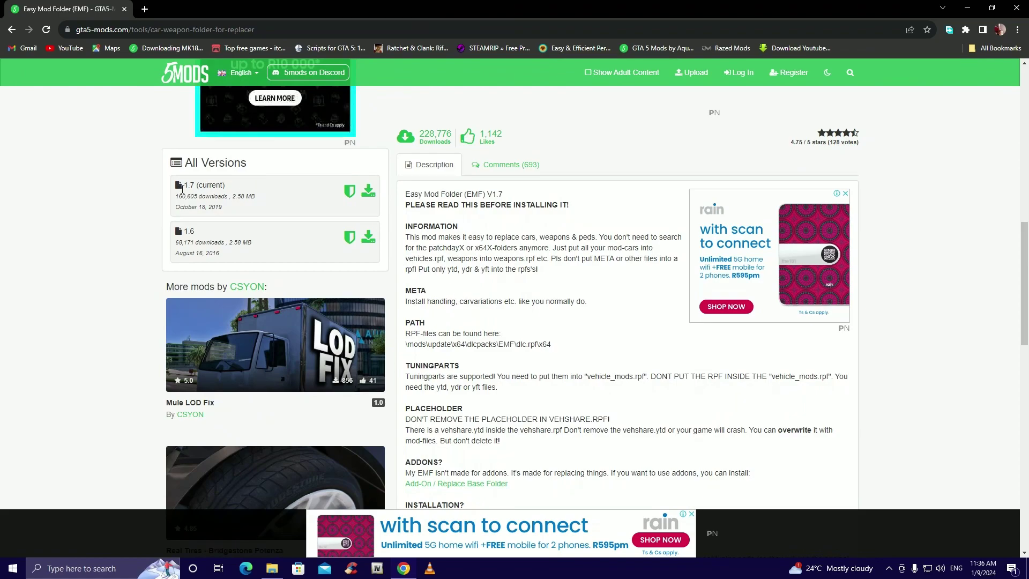
pyautogui.moveTo(230, 184)
pyautogui.mouseDown()
pyautogui.moveTo(177, 184)
pyautogui.moveTo(242, 181)
pyautogui.moveTo(203, 186)
pyautogui.moveTo(228, 189)
pyautogui.mouseUp()
pyautogui.scroll(-12, 518, 245)
pyautogui.scroll(10, 529, 262)
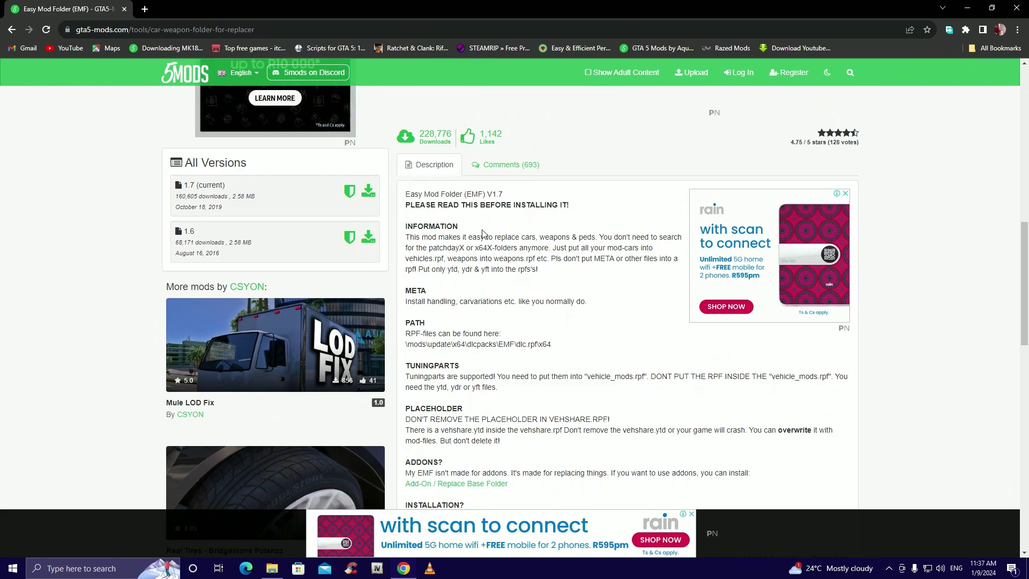
pyautogui.scroll(-8, 581, 261)
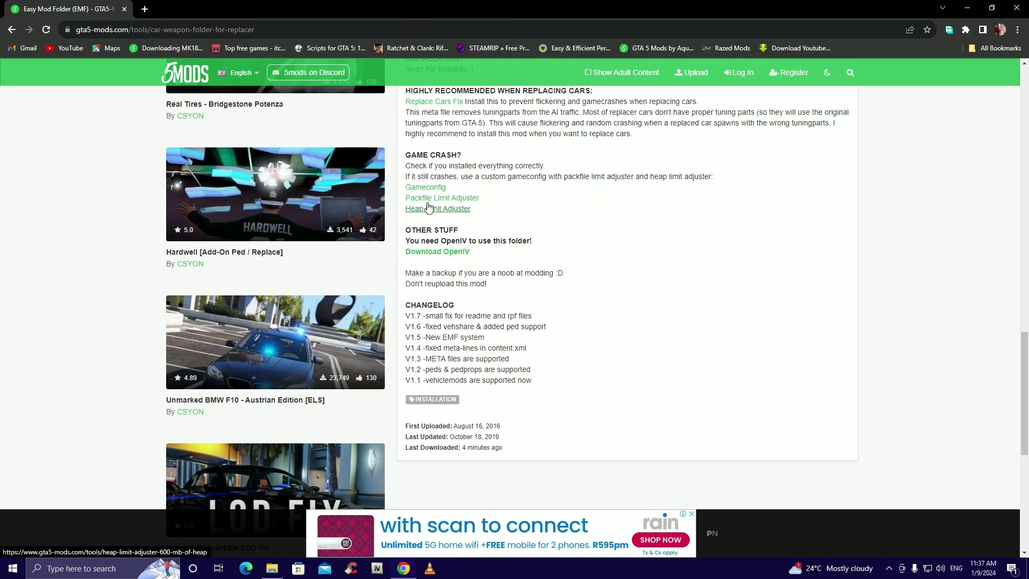
pyautogui.scroll(8, 457, 268)
pyautogui.scroll(4, 456, 268)
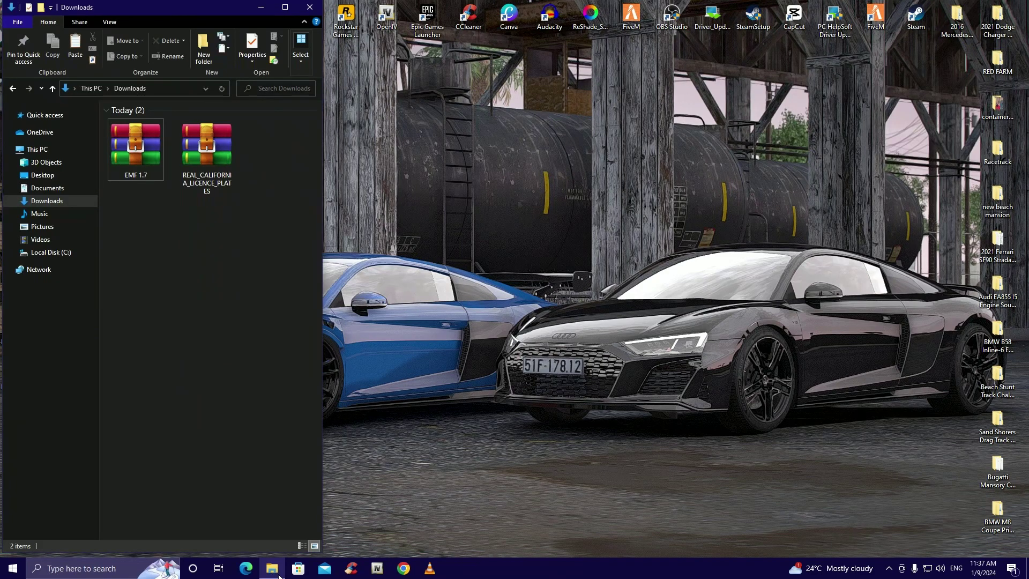
# In File Explorer's Downloads folder, extract the EMF 1.7 and REAL_CALIFORNIA_LICENCE_PLATES archives and delete both original archives
pyautogui.rightClick(149, 127)
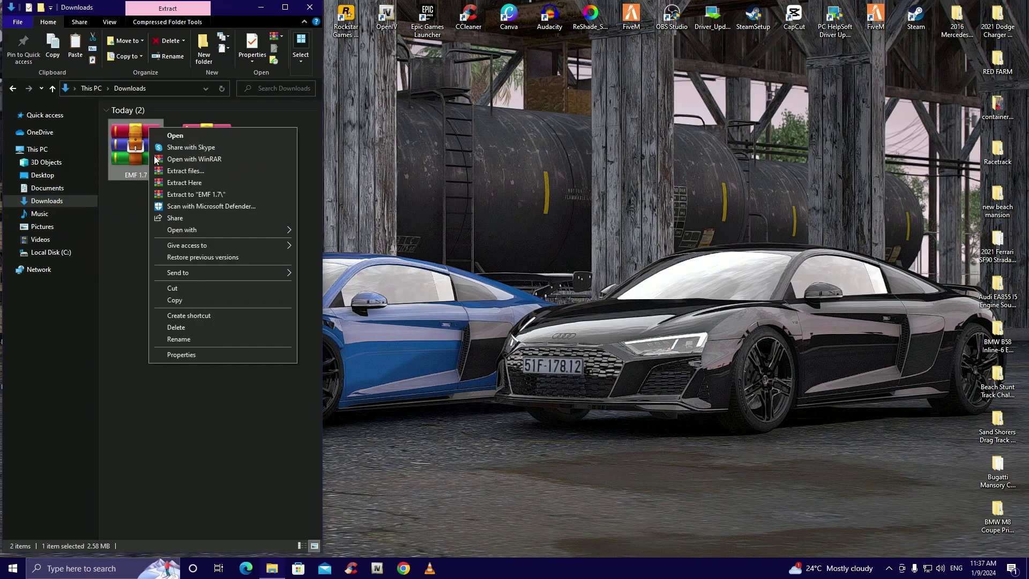
pyautogui.click(184, 194)
pyautogui.rightClick(209, 170)
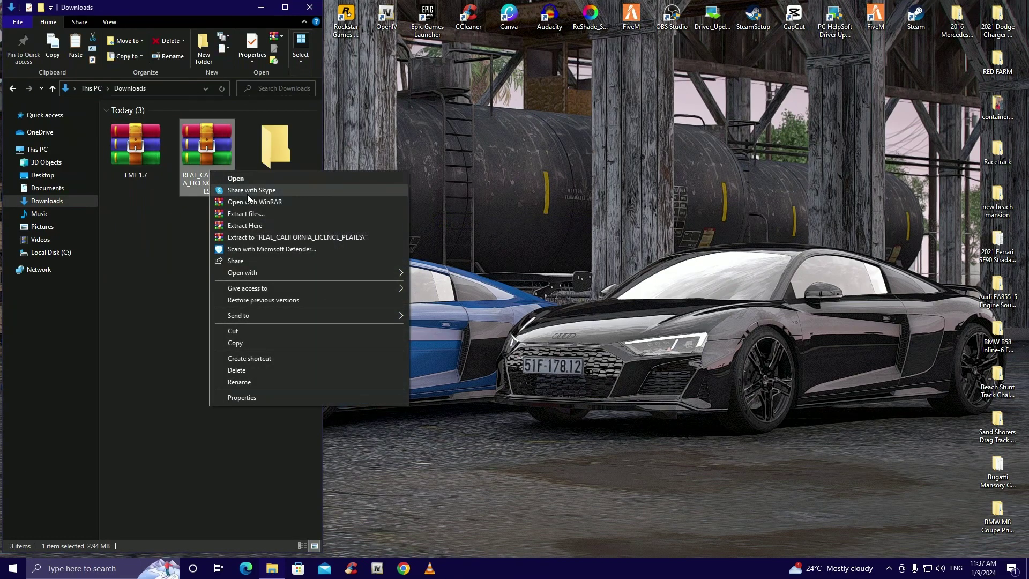
pyautogui.click(245, 225)
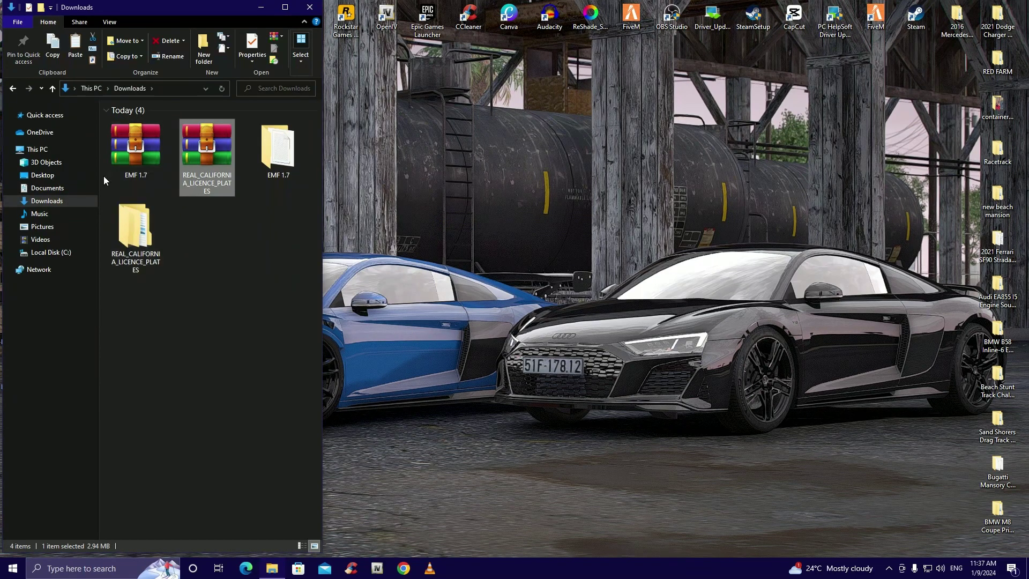
pyautogui.moveTo(104, 176); pyautogui.dragTo(207, 172)
pyautogui.press('Delete')
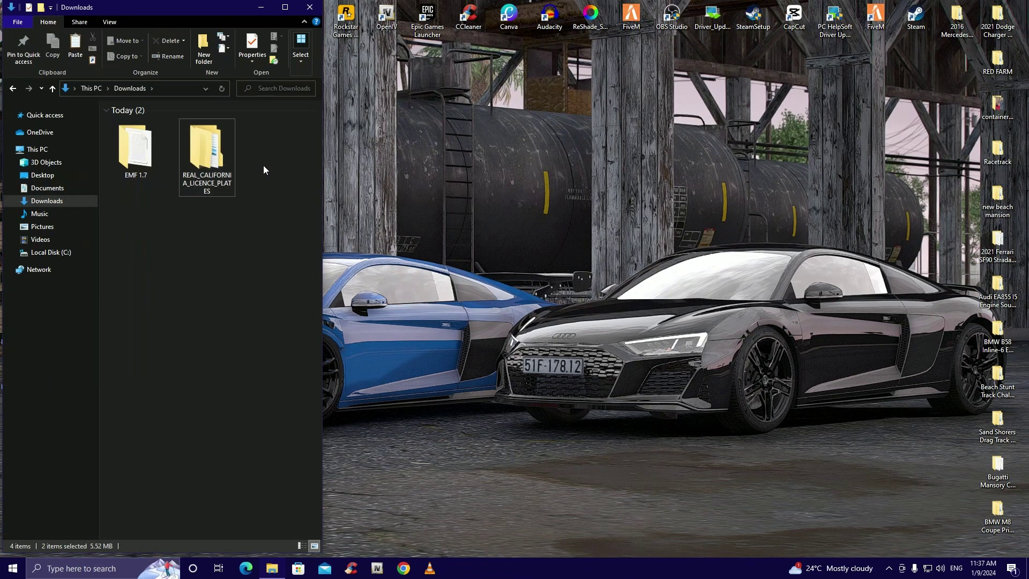
# Open the Grand Theft Auto V game folder from its desktop shortcut and place it beside the Downloads window
pyautogui.moveTo(231, 10); pyautogui.dragTo(232, 100)
pyautogui.rightClick(65, 70)
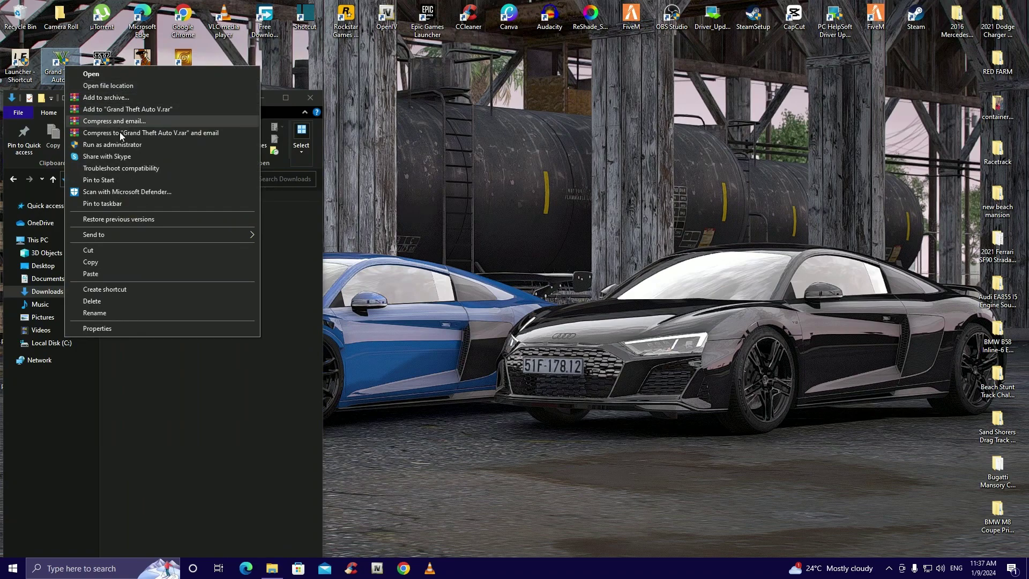
pyautogui.click(100, 85)
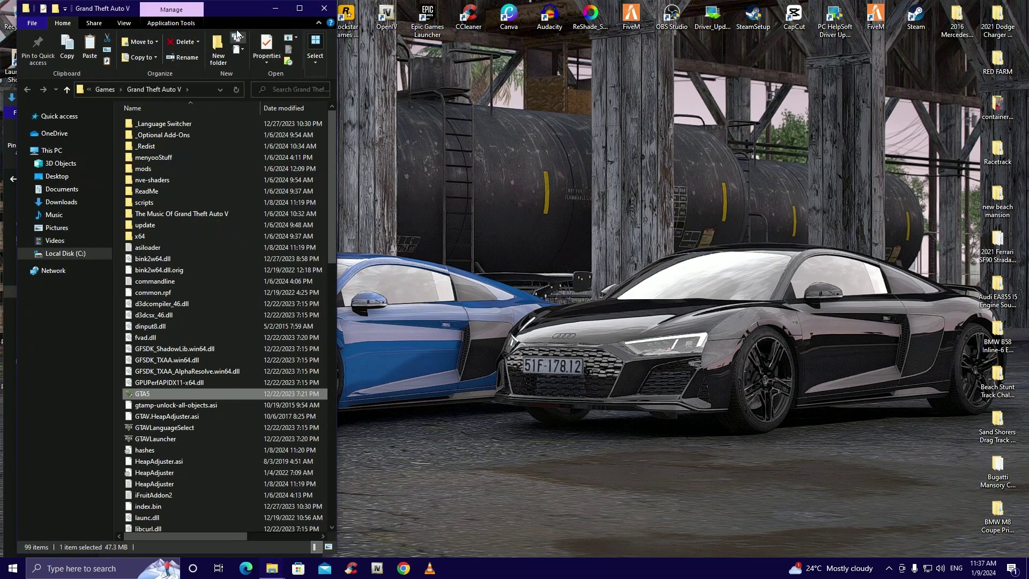
pyautogui.moveTo(225, 8); pyautogui.dragTo(635, 11)
pyautogui.moveTo(163, 100); pyautogui.dragTo(173, 14)
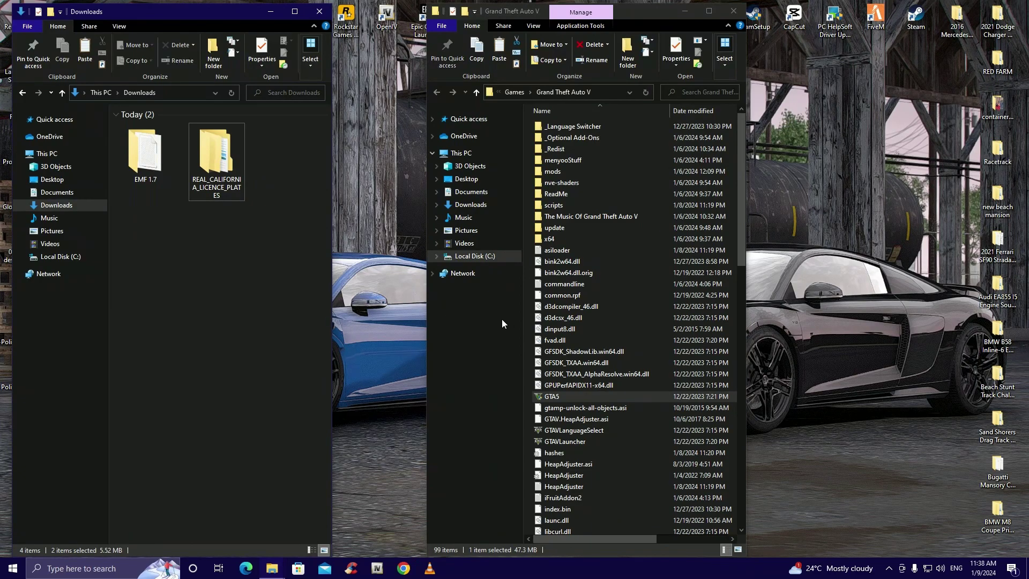
# Open the GTA V game files in OpenIV and enable edit mode
pyautogui.click(377, 569)
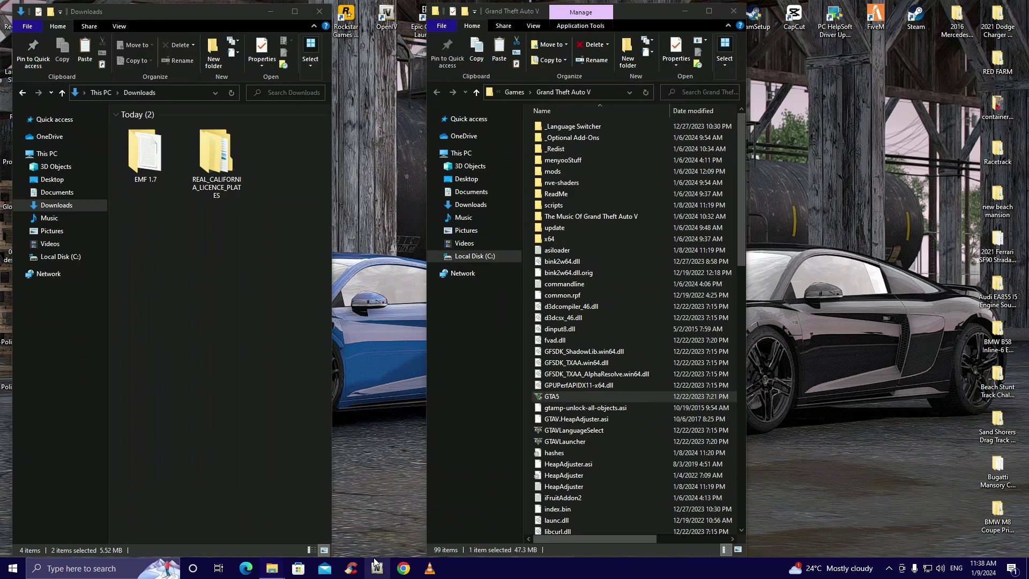
pyautogui.click(462, 298)
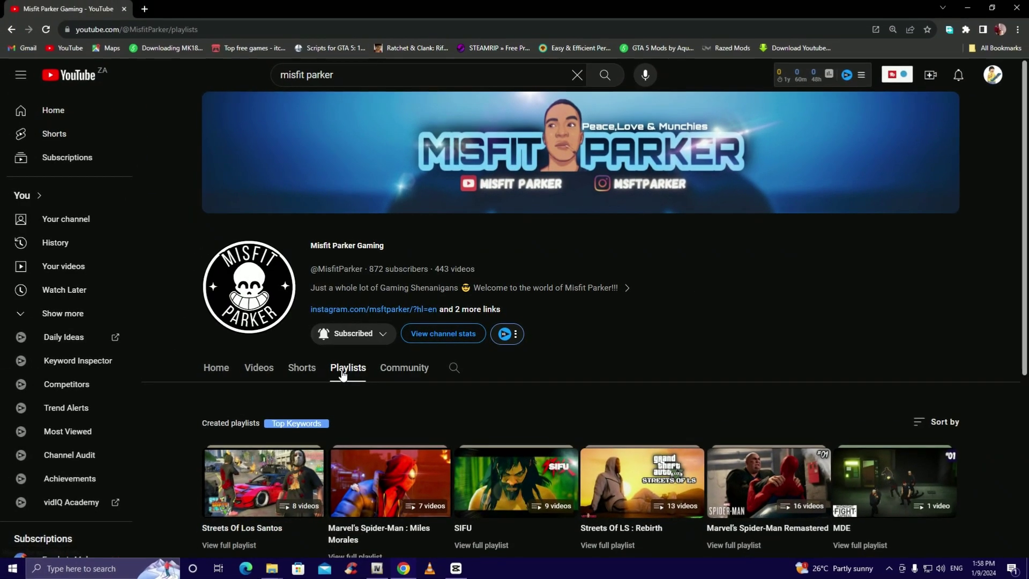
pyautogui.scroll(-5, 643, 389)
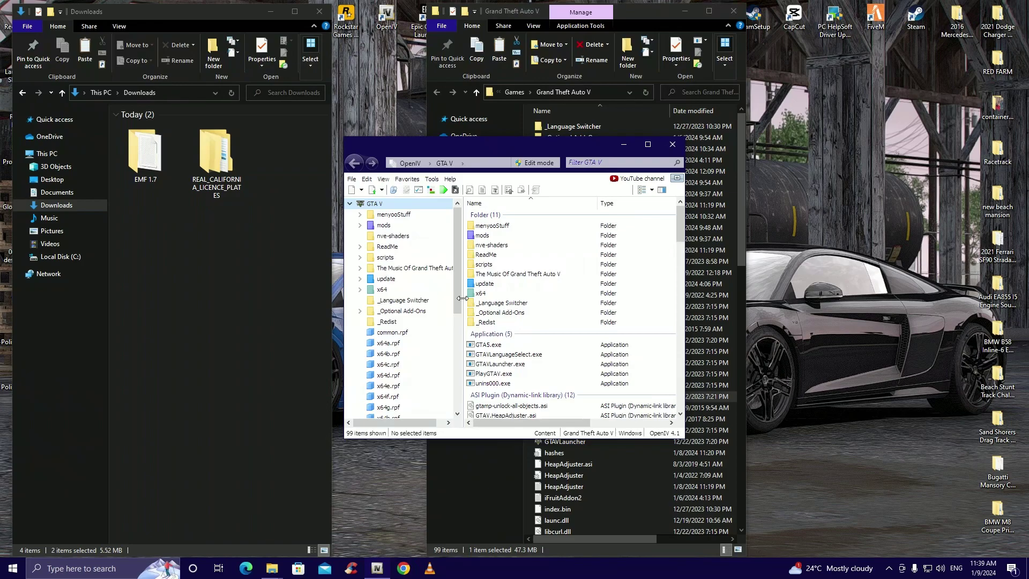
pyautogui.click(524, 167)
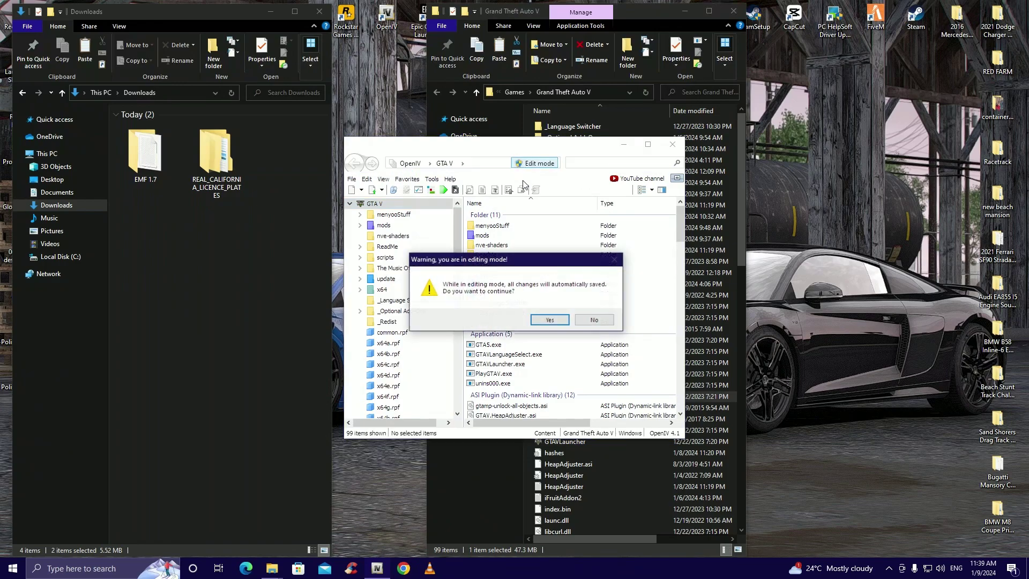
pyautogui.click(550, 320)
# Arrange the OpenIV and Grand Theft Auto V windows side by side with the Downloads window so all three are accessible
pyautogui.moveTo(554, 143); pyautogui.dragTo(906, 49)
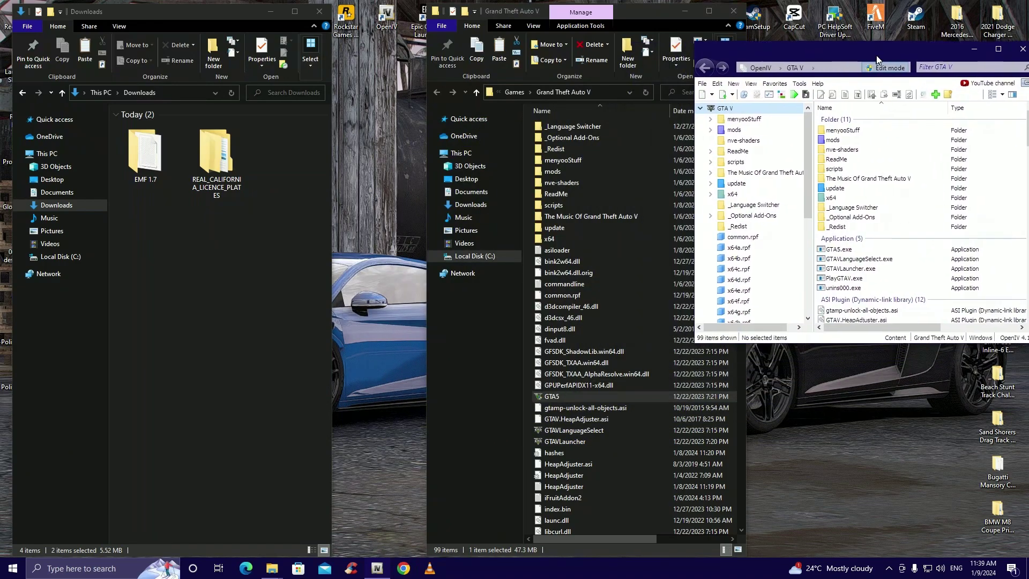
pyautogui.click(637, 12)
pyautogui.moveTo(637, 12); pyautogui.dragTo(548, 14)
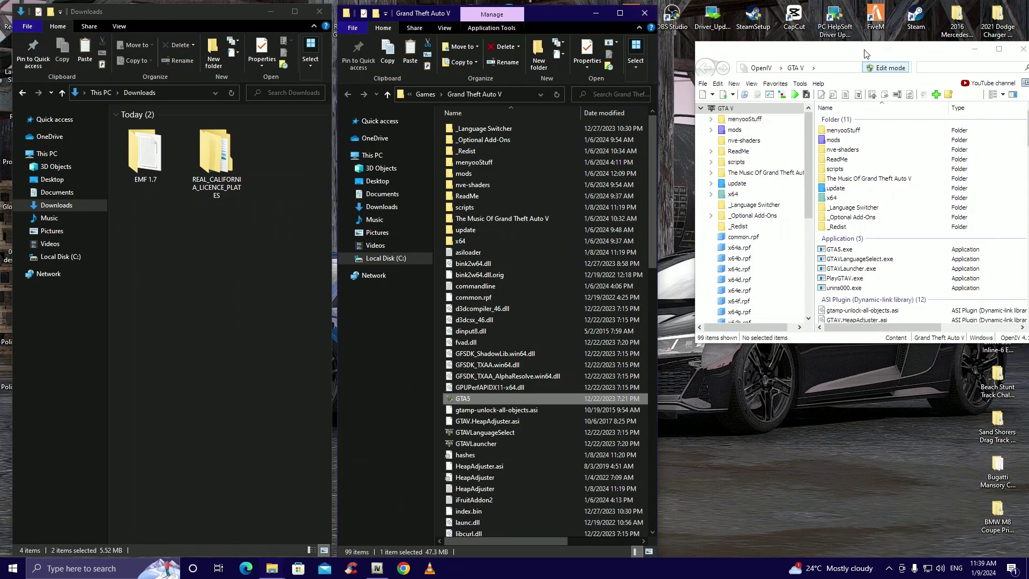
pyautogui.moveTo(864, 49); pyautogui.dragTo(838, 22)
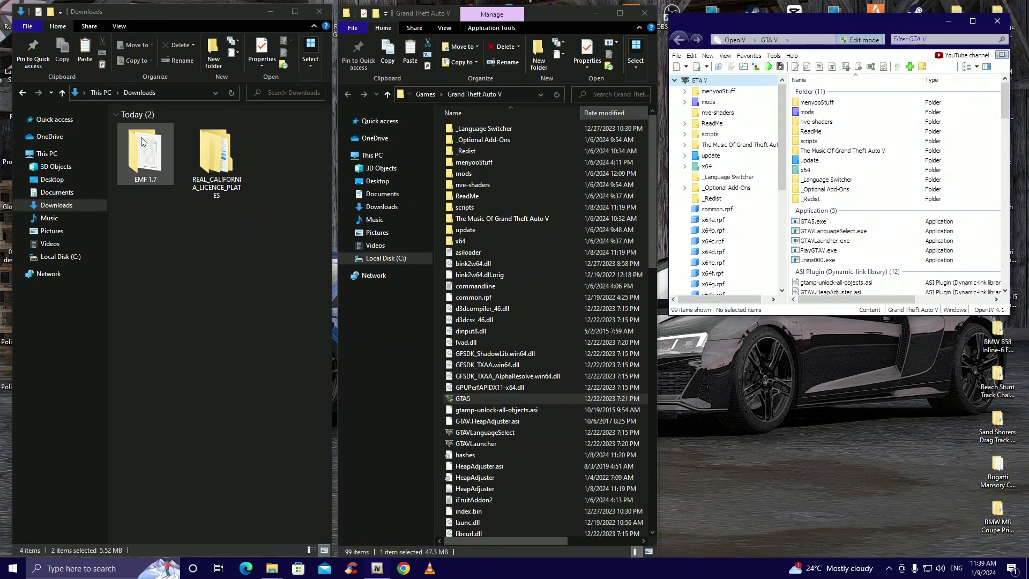
# Move the EMF folder from mods\update\x64\dlcpacks up into the EMF 1.7 folder and delete the leftover mods folder there
pyautogui.click(143, 156)
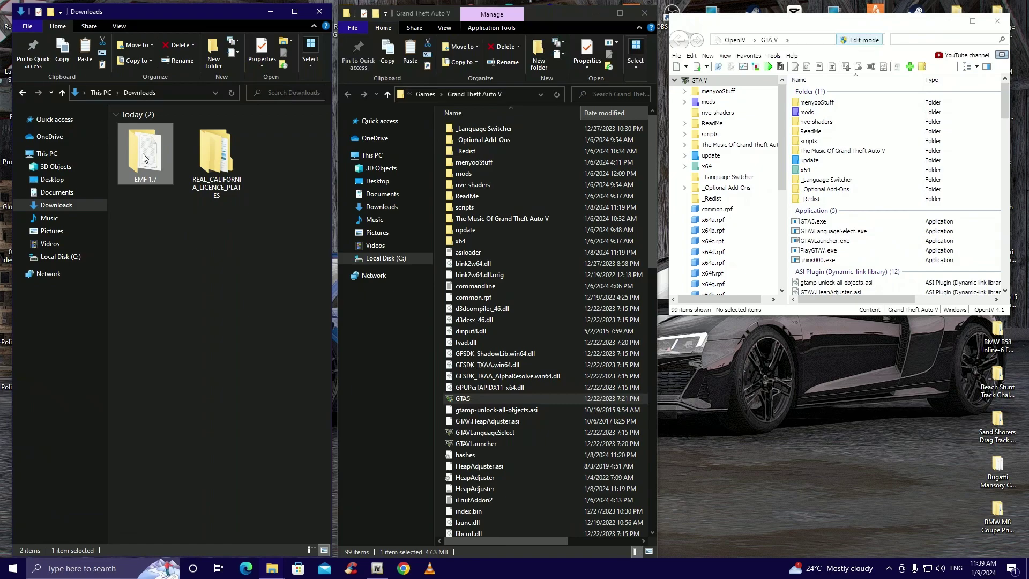
pyautogui.doubleClick(144, 155)
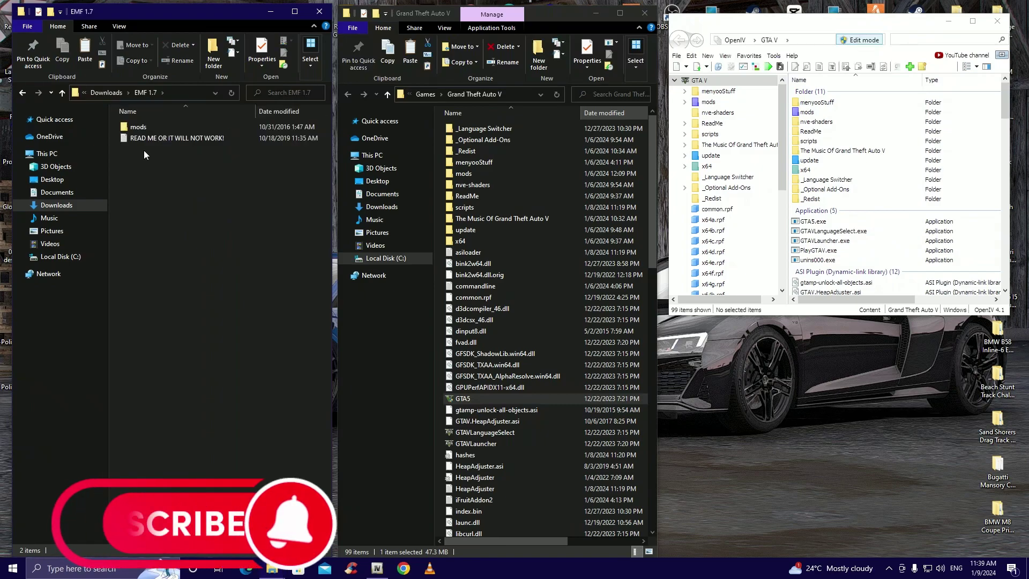
pyautogui.doubleClick(134, 127)
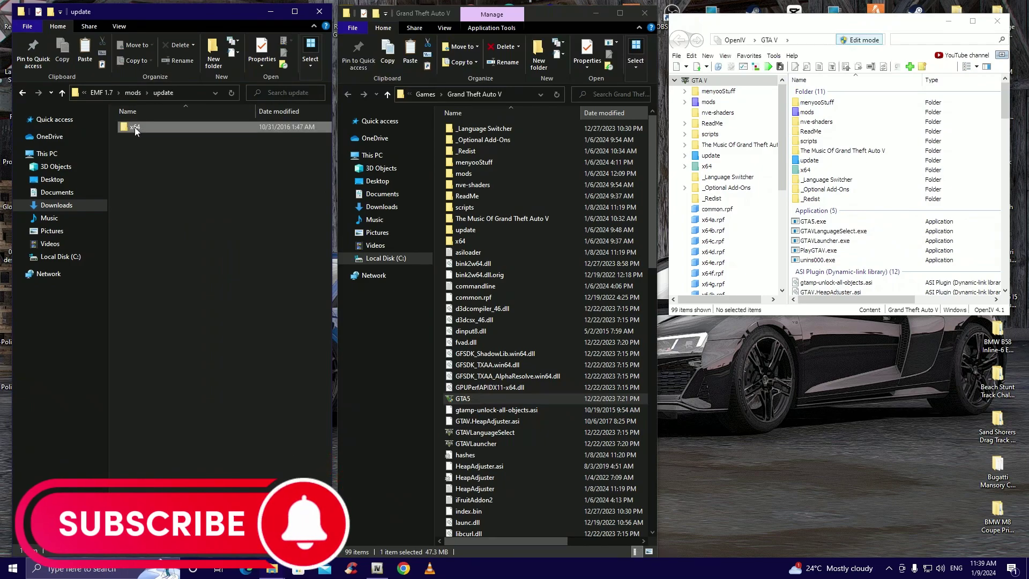
pyautogui.doubleClick(134, 127)
pyautogui.doubleClick(134, 127)
pyautogui.doubleClick(134, 127)
pyautogui.click(134, 127)
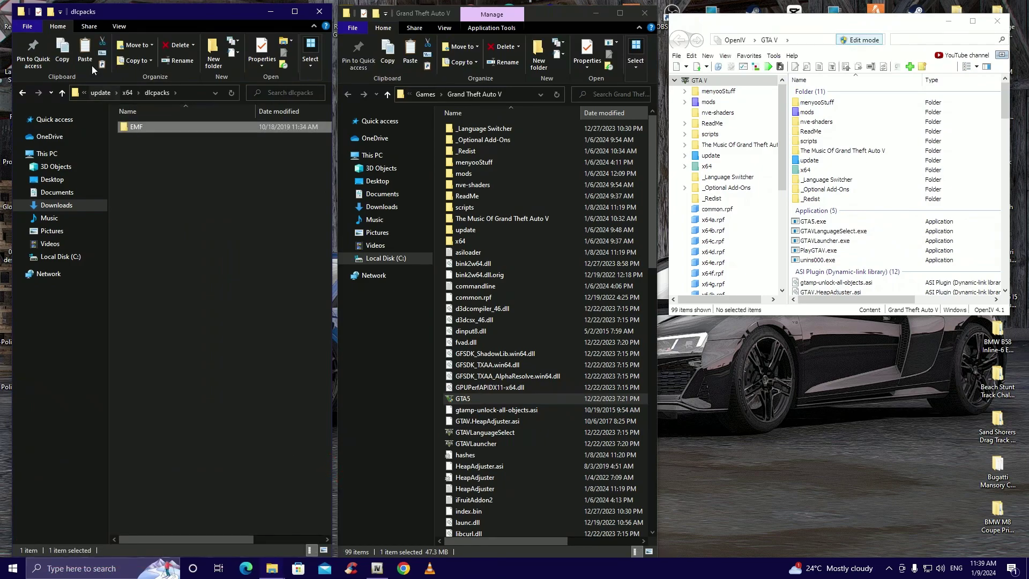
pyautogui.click(23, 92)
pyautogui.click(23, 93)
pyautogui.click(23, 93)
pyautogui.click(23, 93)
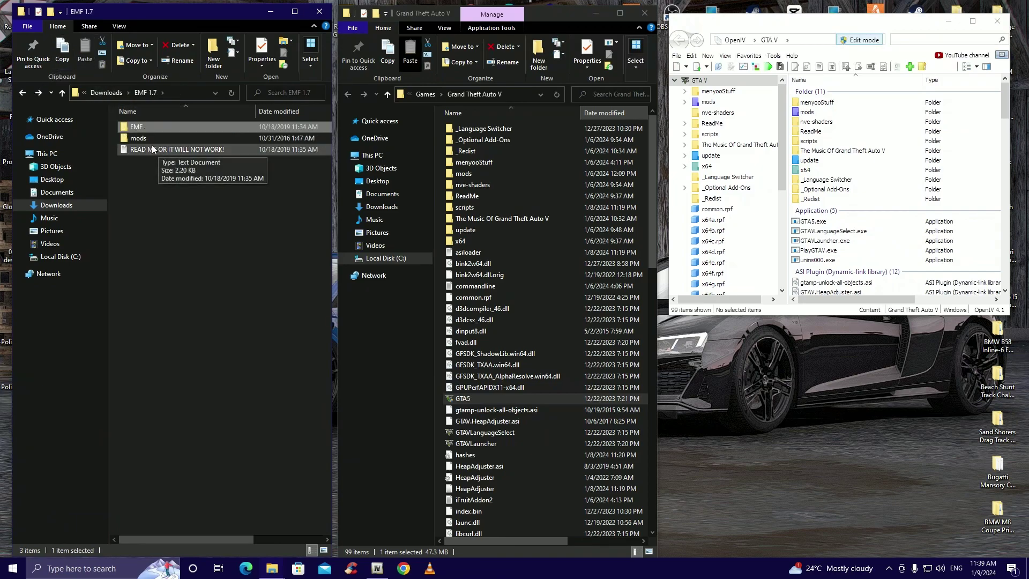
pyautogui.click(176, 44)
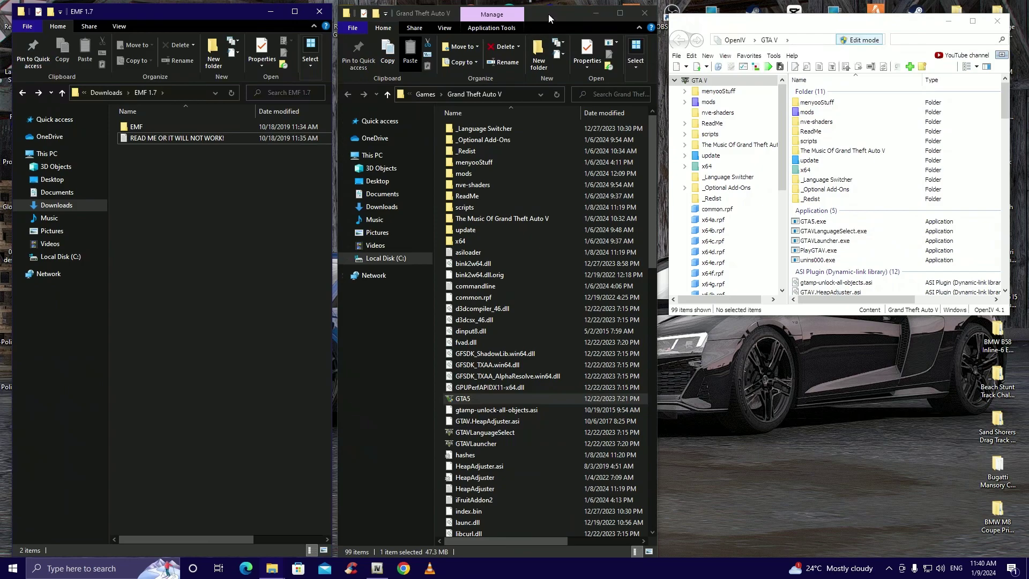
# Open the mods\update\x64\dlcpacks folder in the Grand Theft Auto V File Explorer window
pyautogui.moveTo(548, 14); pyautogui.dragTo(547, 8)
pyautogui.doubleClick(462, 168)
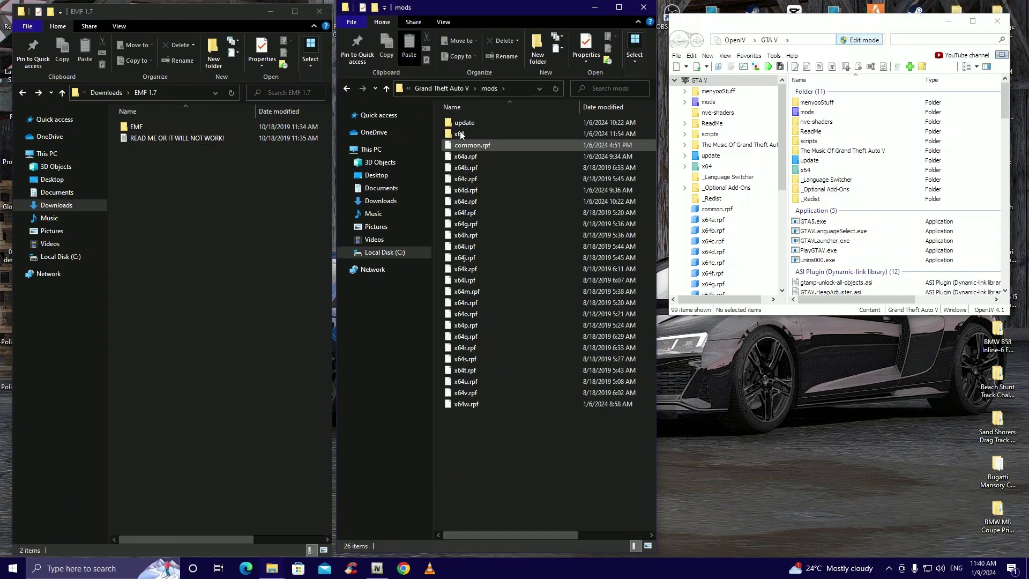
pyautogui.doubleClick(461, 123)
pyautogui.doubleClick(461, 121)
pyautogui.doubleClick(463, 135)
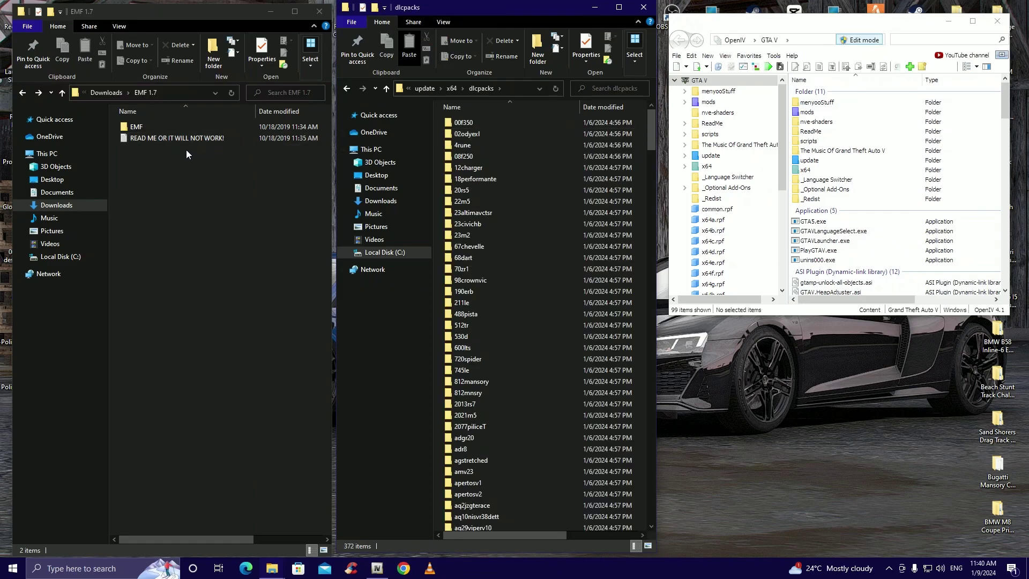
# Copy the EMF folder from EMF 1.7 into the game's dlcpacks folder, replacing the existing dlc.rpf
pyautogui.click(180, 230)
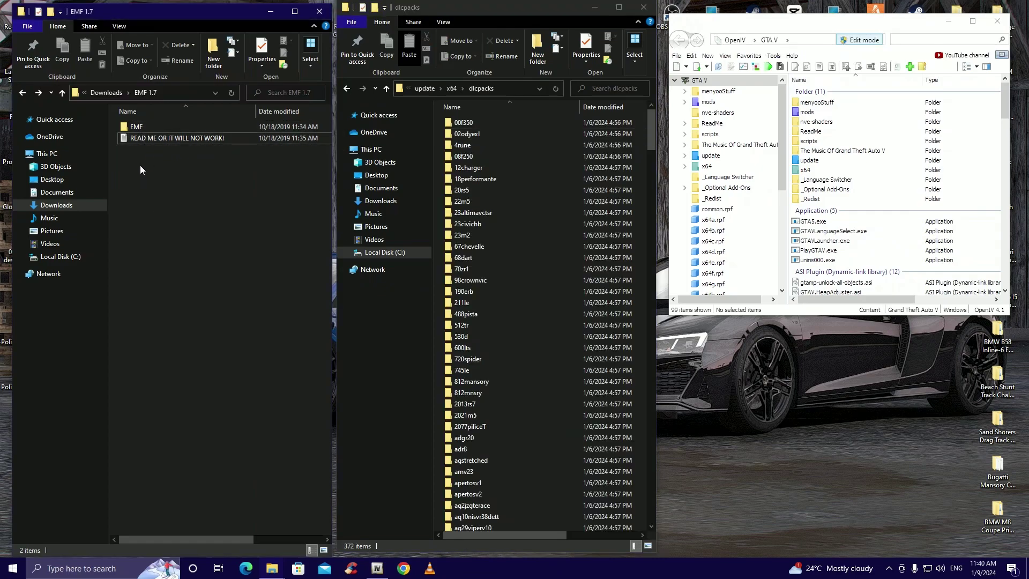
pyautogui.click(132, 127)
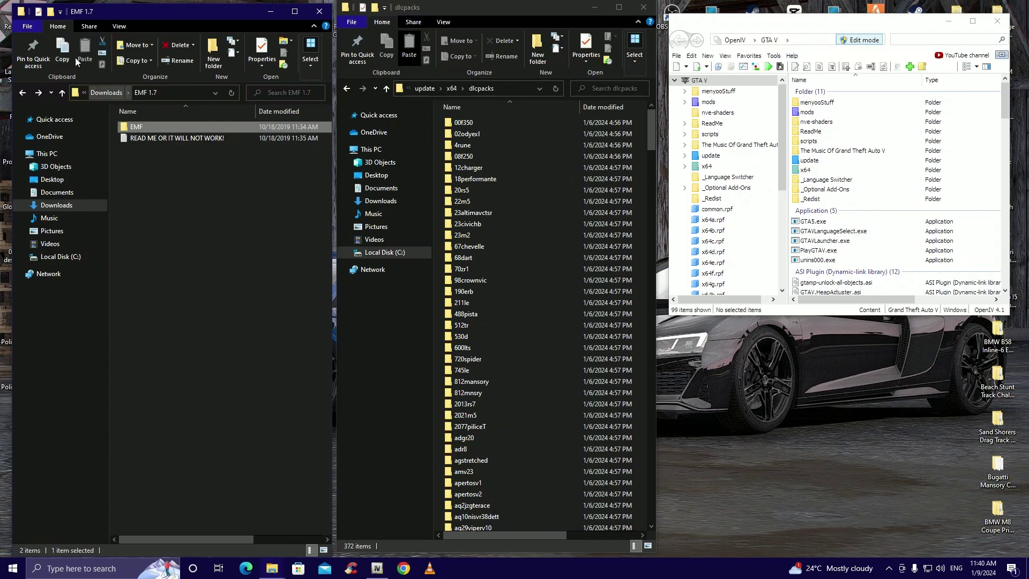
pyautogui.click(60, 52)
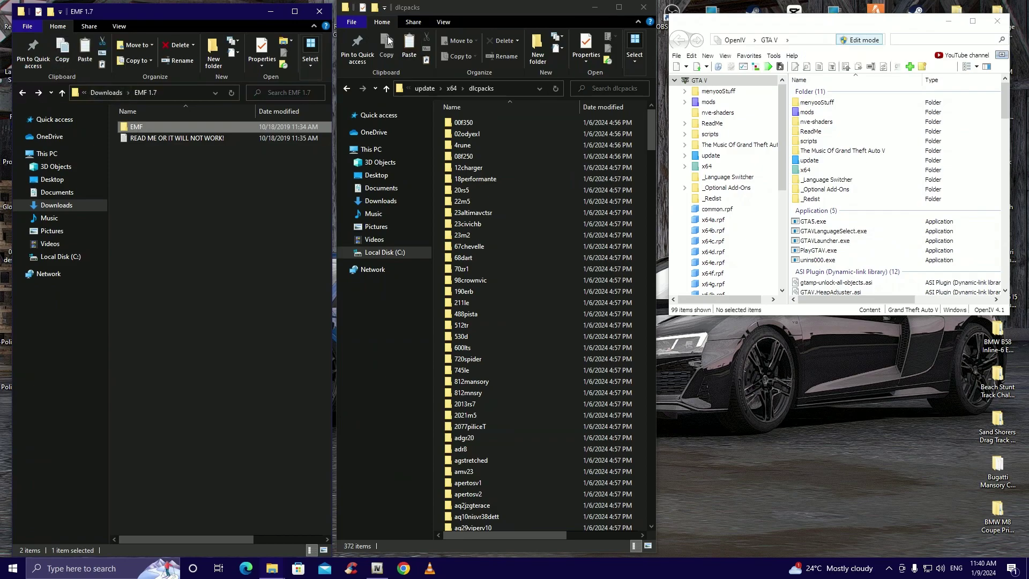
pyautogui.click(408, 54)
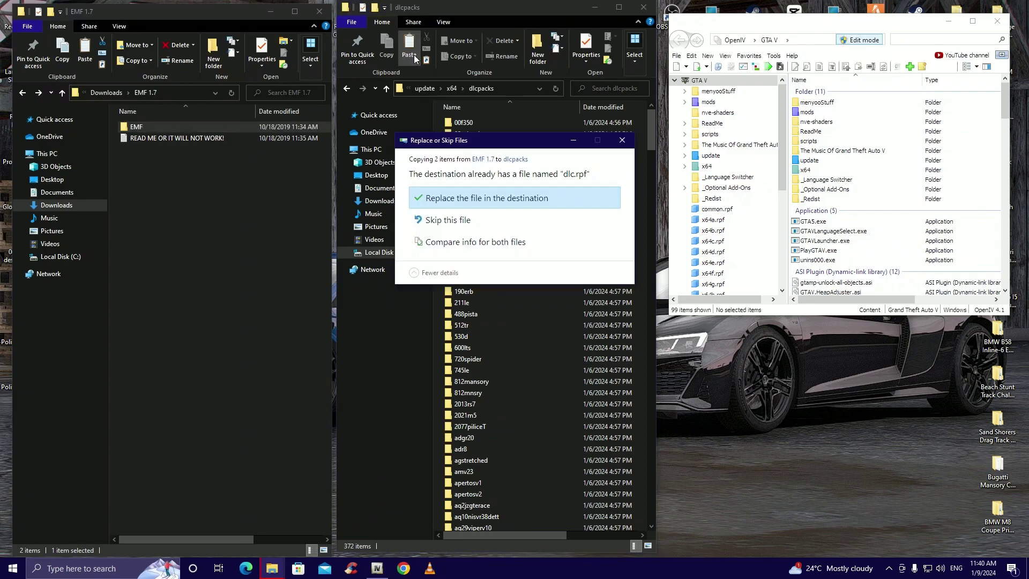
pyautogui.click(511, 203)
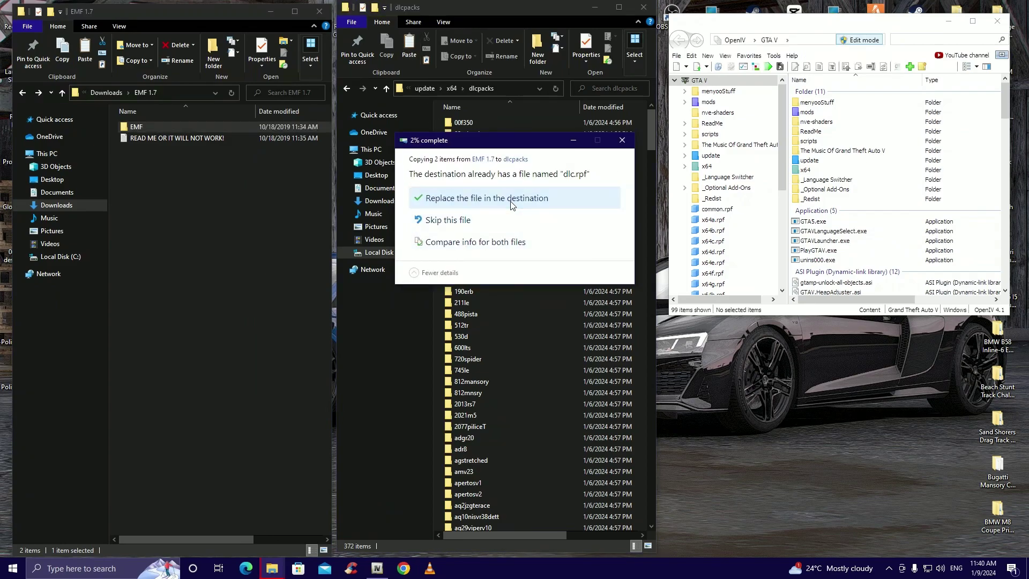
# Copy the line <Item>dlcpacks:/EMF/</Item> from the EMF 1.7 read-me file and close Notepad
pyautogui.click(153, 137)
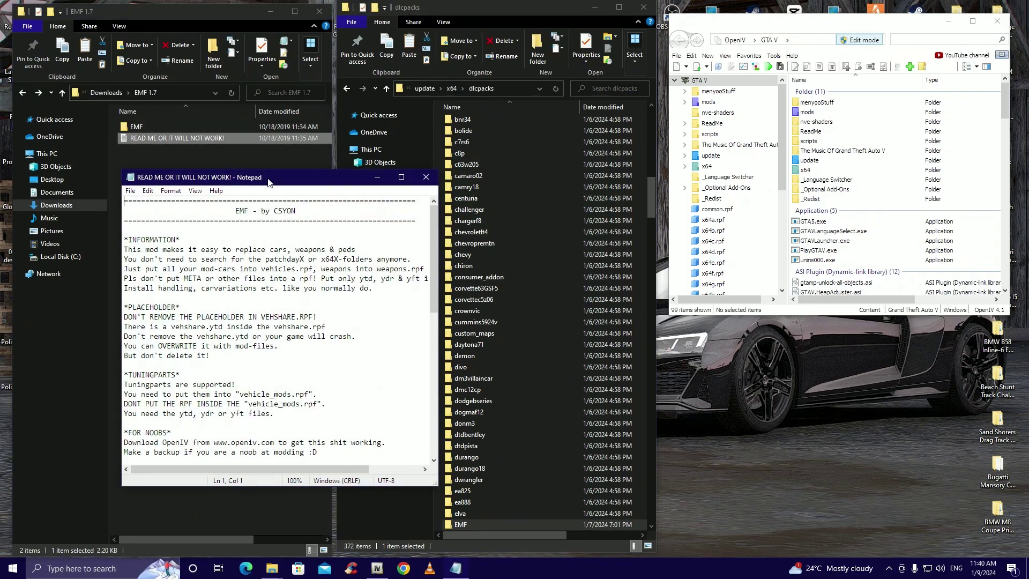
pyautogui.moveTo(350, 180); pyautogui.dragTo(306, 145)
pyautogui.scroll(-8, 232, 299)
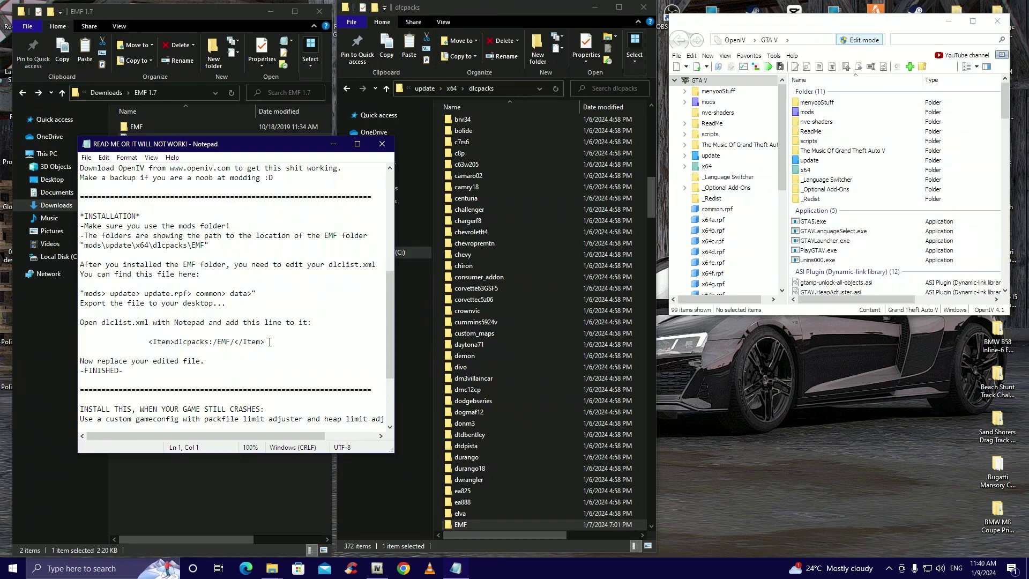
pyautogui.moveTo(270, 342); pyautogui.dragTo(150, 345)
pyautogui.rightClick(150, 345)
pyautogui.click(177, 378)
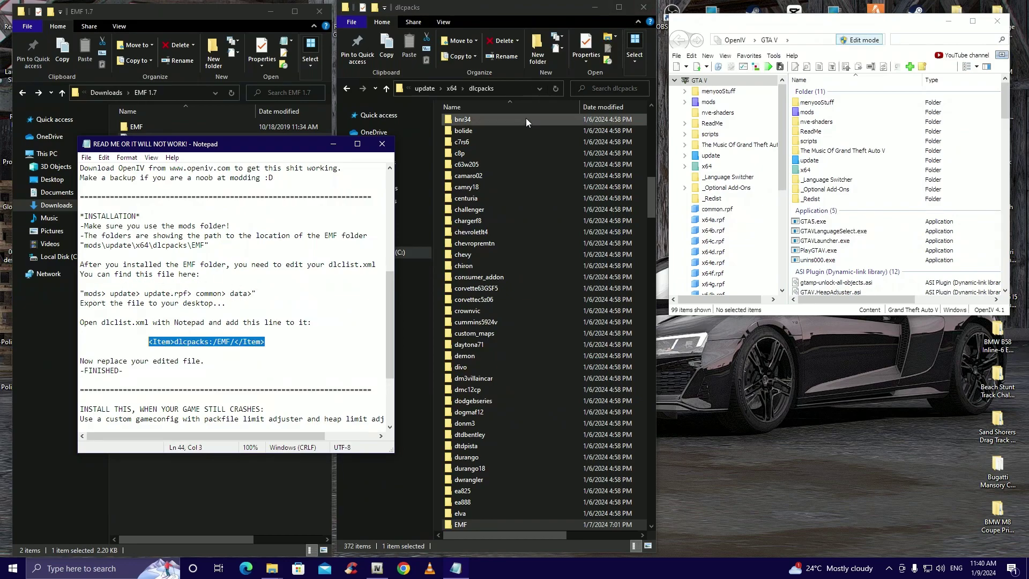
pyautogui.click(382, 145)
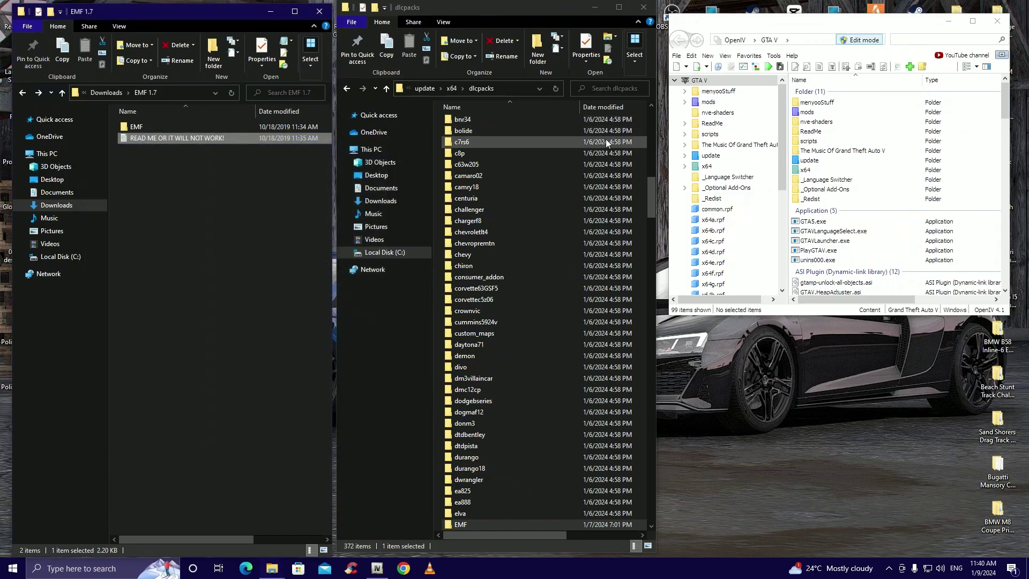
# In OpenIV, open dlclist.xml from mods\update\update.rpf\common\data for editing
pyautogui.click(844, 17)
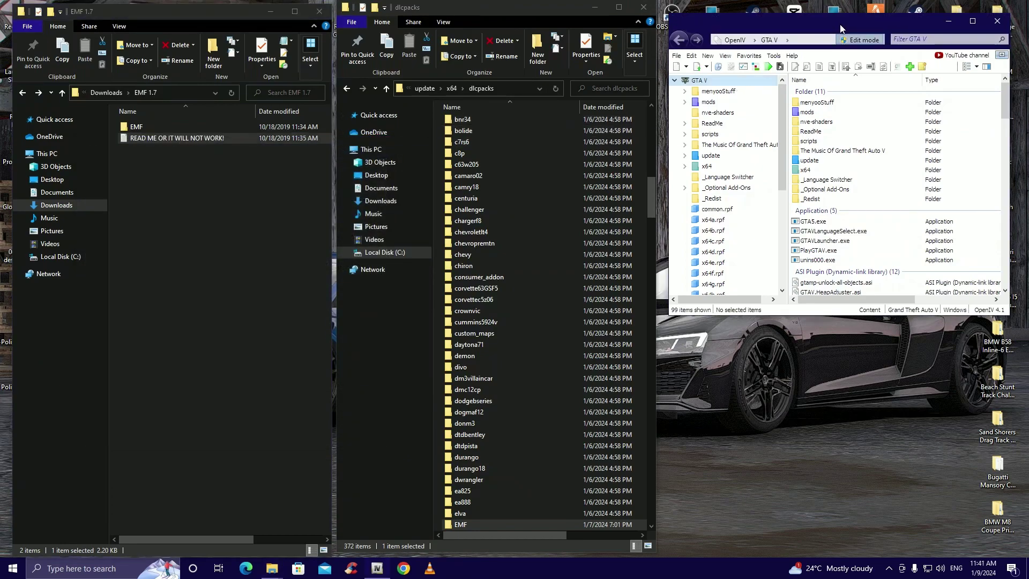
pyautogui.doubleClick(806, 111)
pyautogui.doubleClick(807, 105)
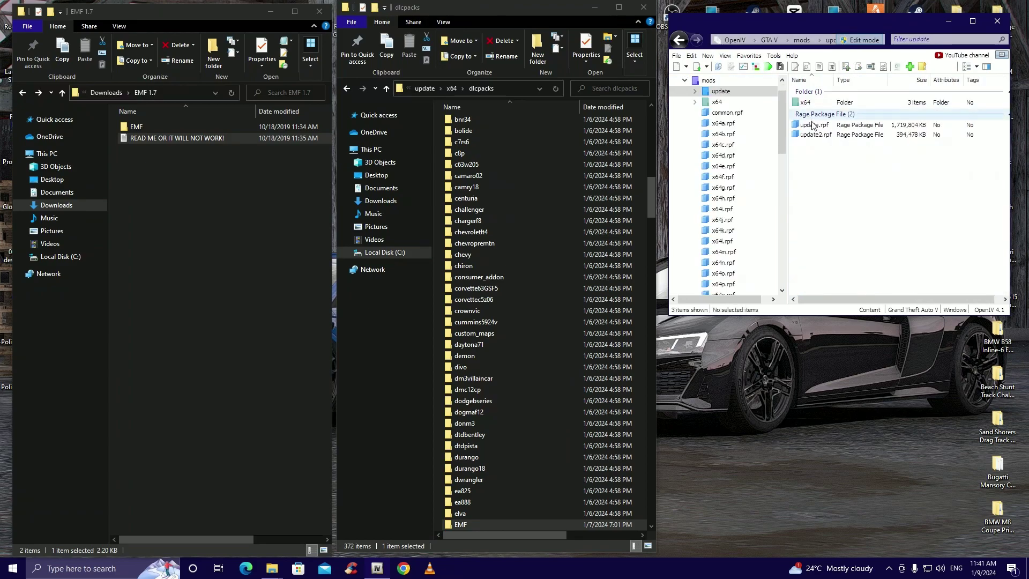
pyautogui.click(812, 125)
pyautogui.doubleClick(812, 125)
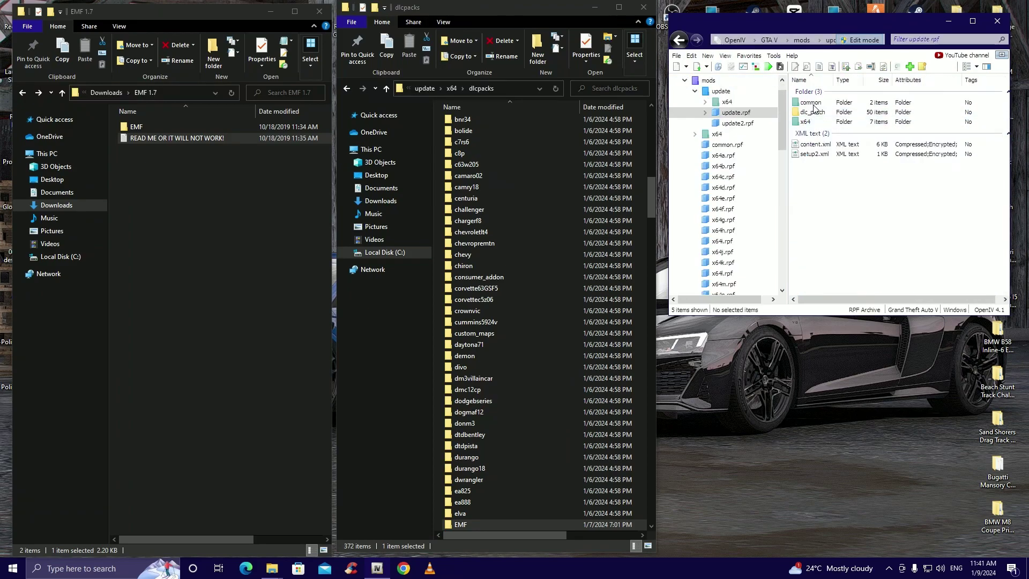
pyautogui.doubleClick(812, 102)
pyautogui.doubleClick(813, 105)
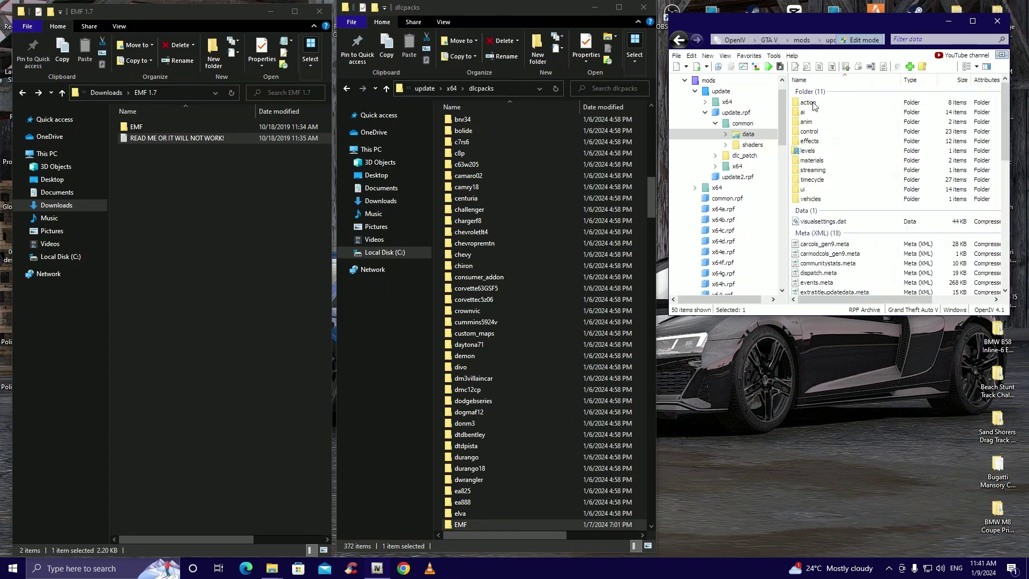
pyautogui.scroll(-5, 864, 189)
pyautogui.scroll(-6, 865, 189)
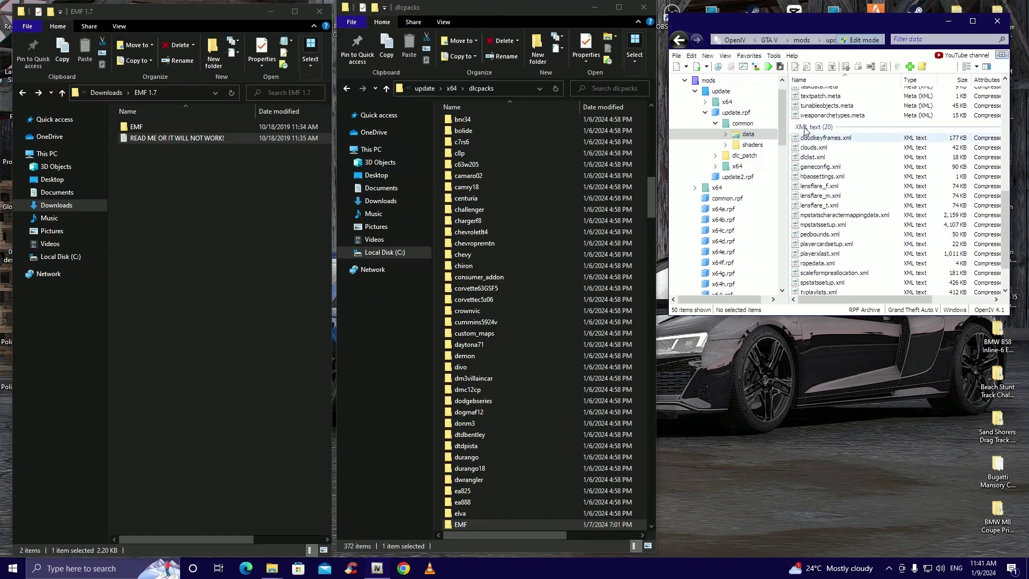
pyautogui.rightClick(810, 157)
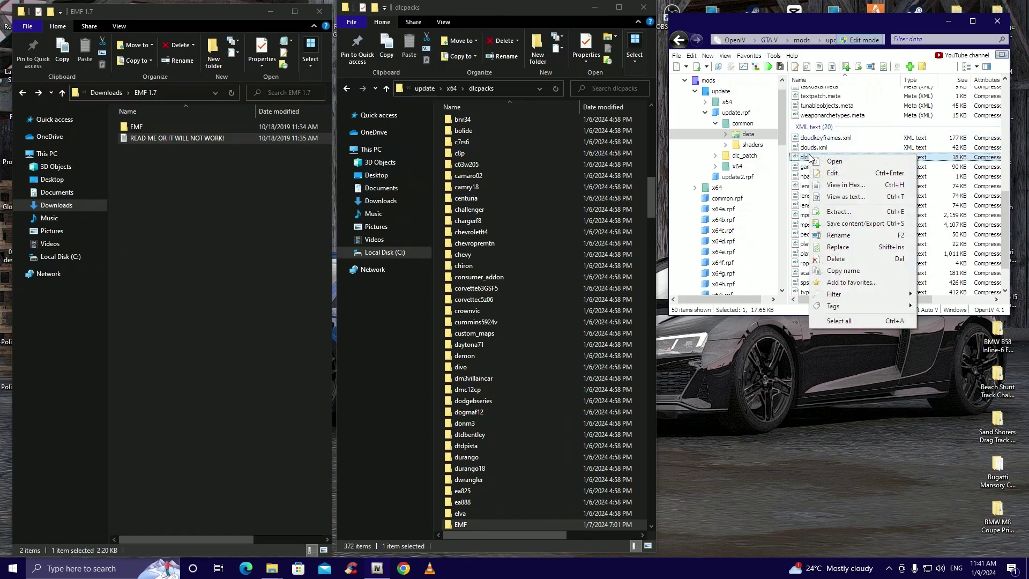
pyautogui.click(863, 175)
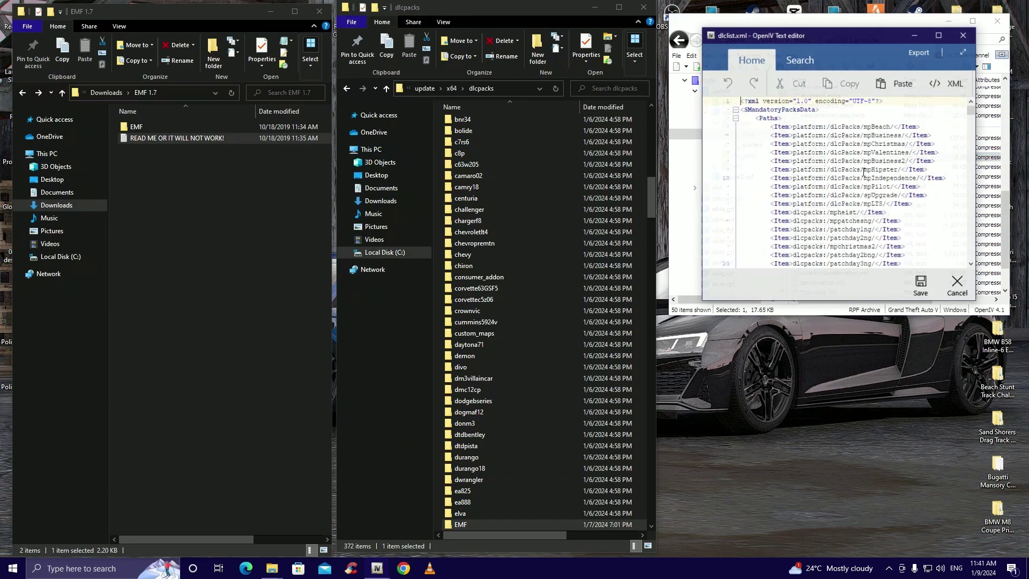
# Add <Item>dlcpacks:/EMF/</Item> as the last path entry in dlclist.xml, save the file and close all archives
pyautogui.moveTo(971, 110); pyautogui.dragTo(969, 256)
pyautogui.click(905, 247)
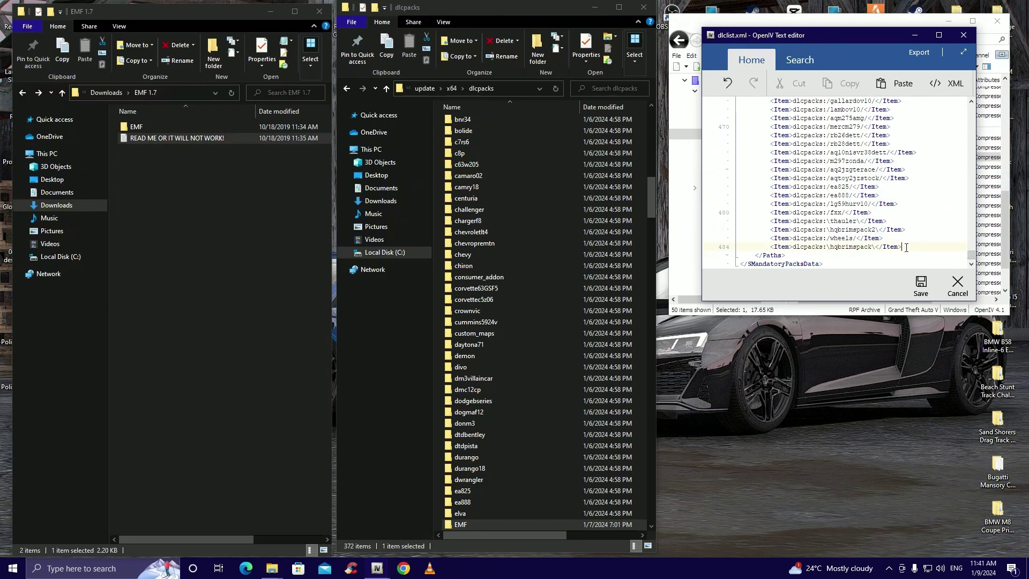
pyautogui.press('Return')
pyautogui.hotkey('ctrl', 'v')
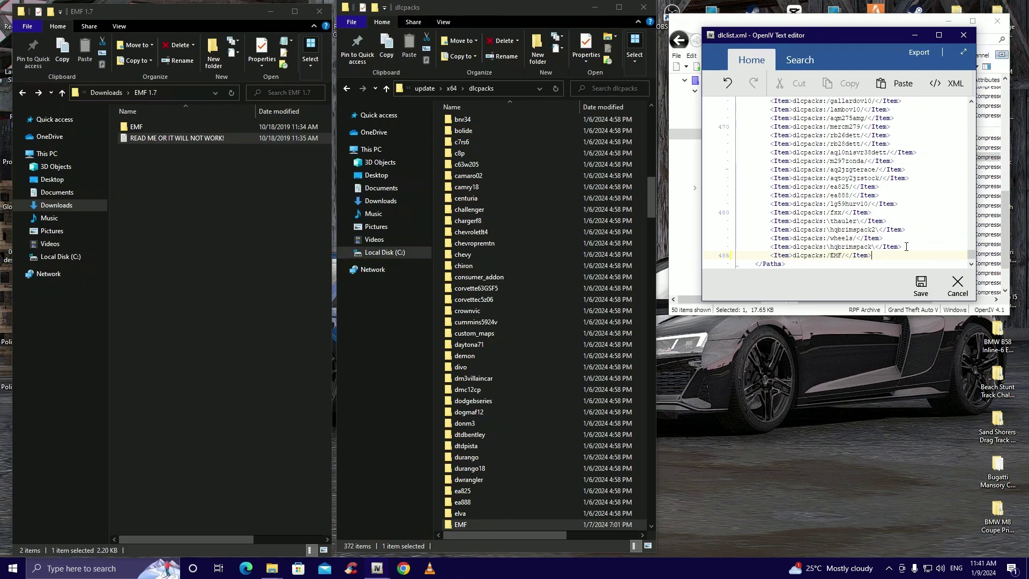
pyautogui.click(921, 288)
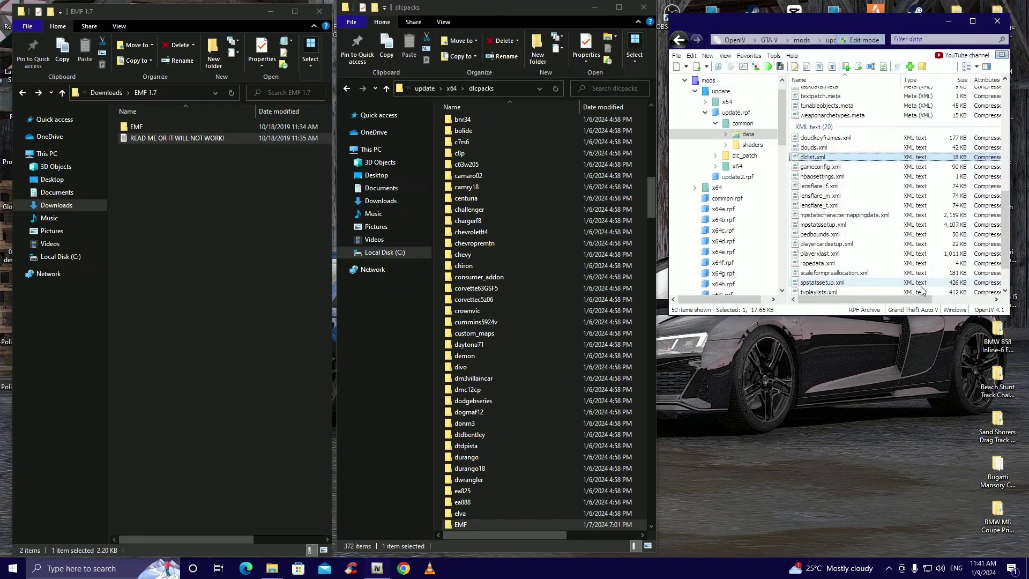
pyautogui.click(679, 57)
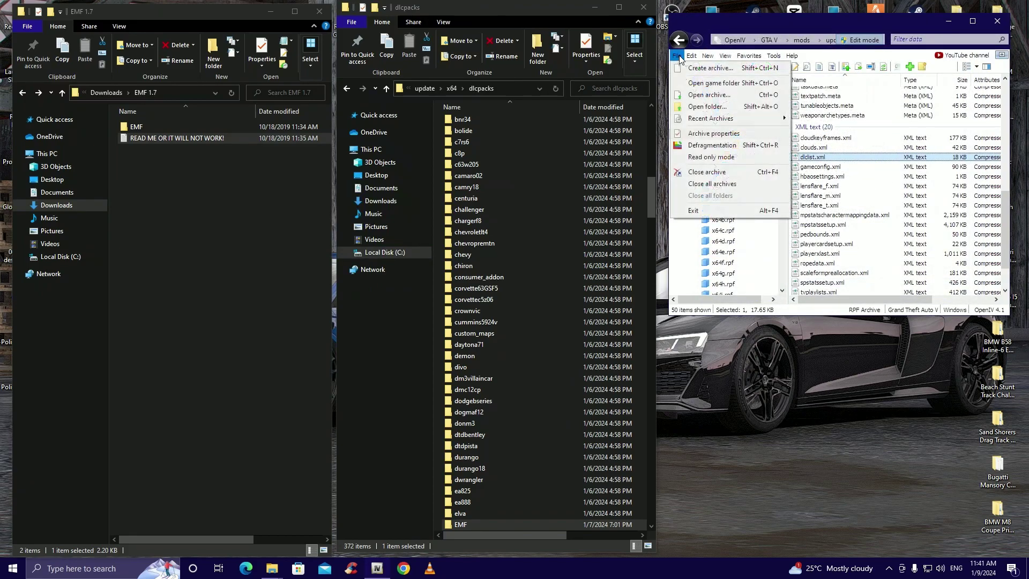
pyautogui.click(719, 185)
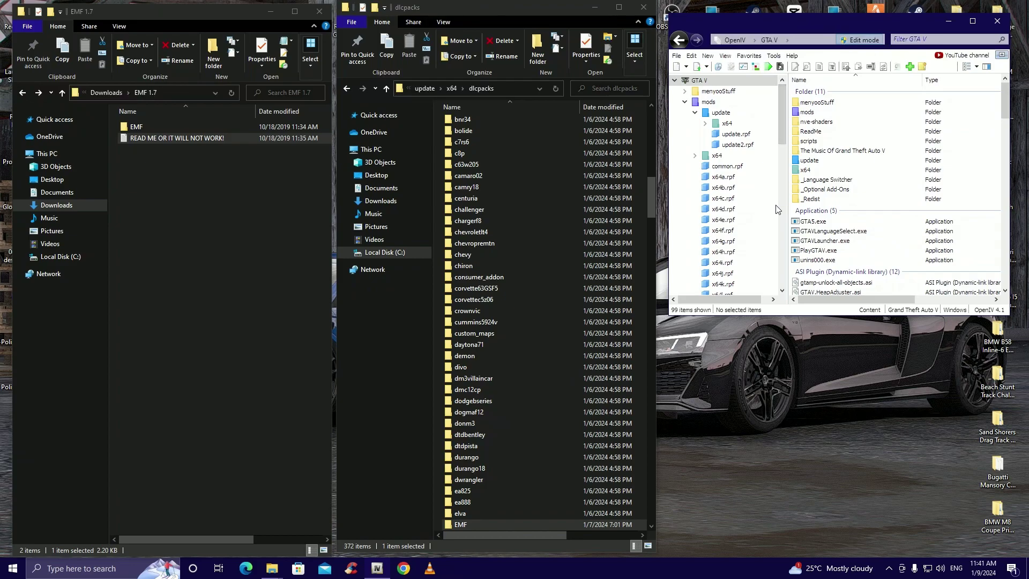
# Open the dlc.rpf archive in mods\update\x64\dlcpacks\EMF in OpenIV
pyautogui.doubleClick(806, 112)
pyautogui.doubleClick(809, 102)
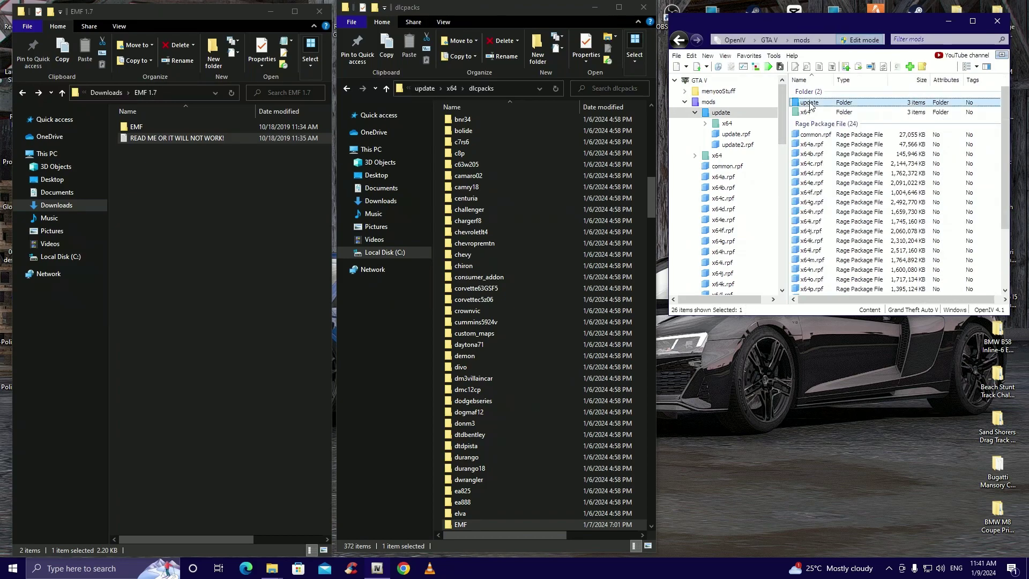
pyautogui.doubleClick(807, 103)
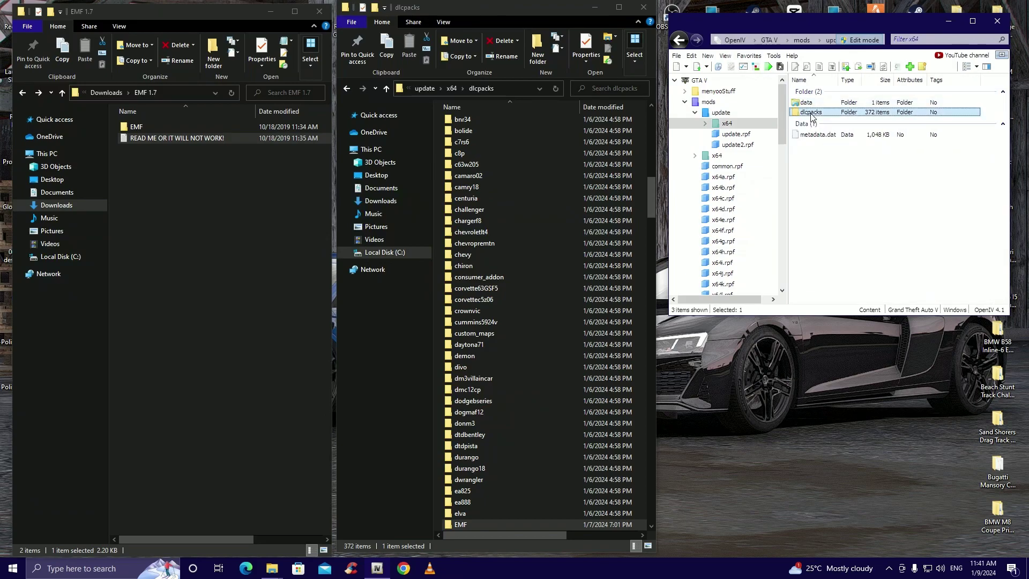
pyautogui.doubleClick(810, 112)
pyautogui.click(838, 209)
pyautogui.scroll(-3, 839, 208)
pyautogui.scroll(-10, 838, 208)
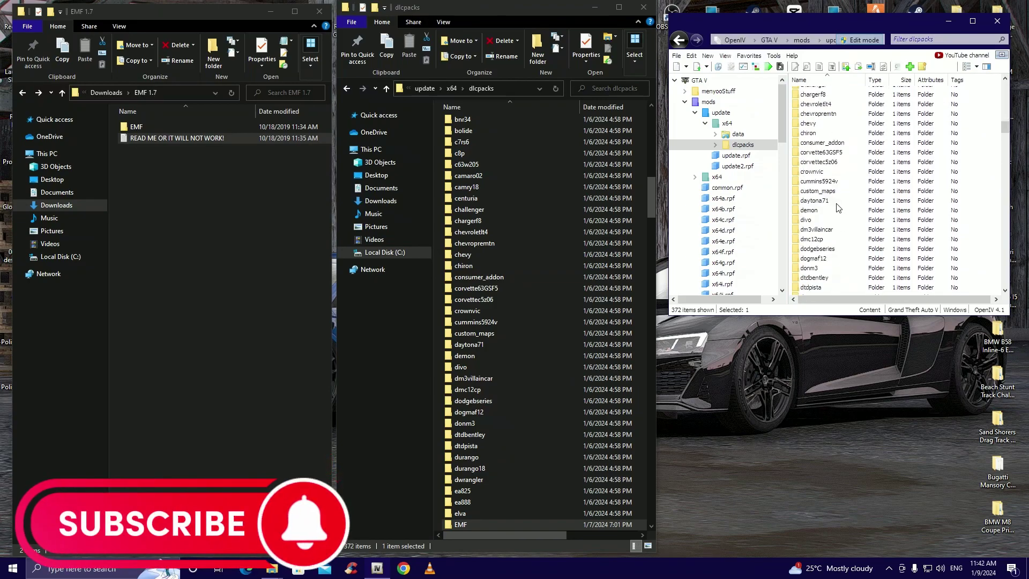
pyautogui.scroll(-6, 838, 208)
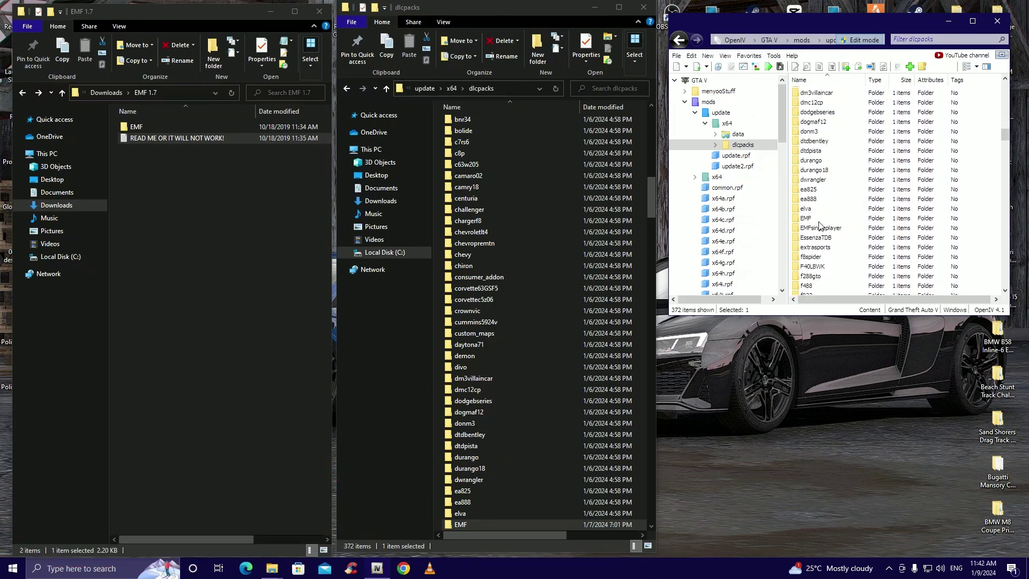
pyautogui.click(813, 220)
pyautogui.doubleClick(814, 220)
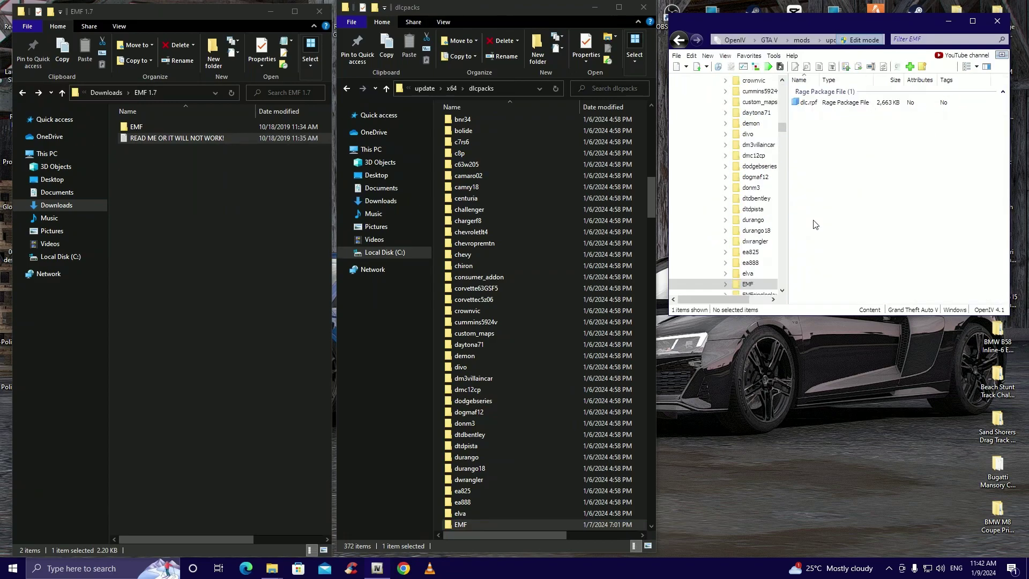
pyautogui.doubleClick(819, 102)
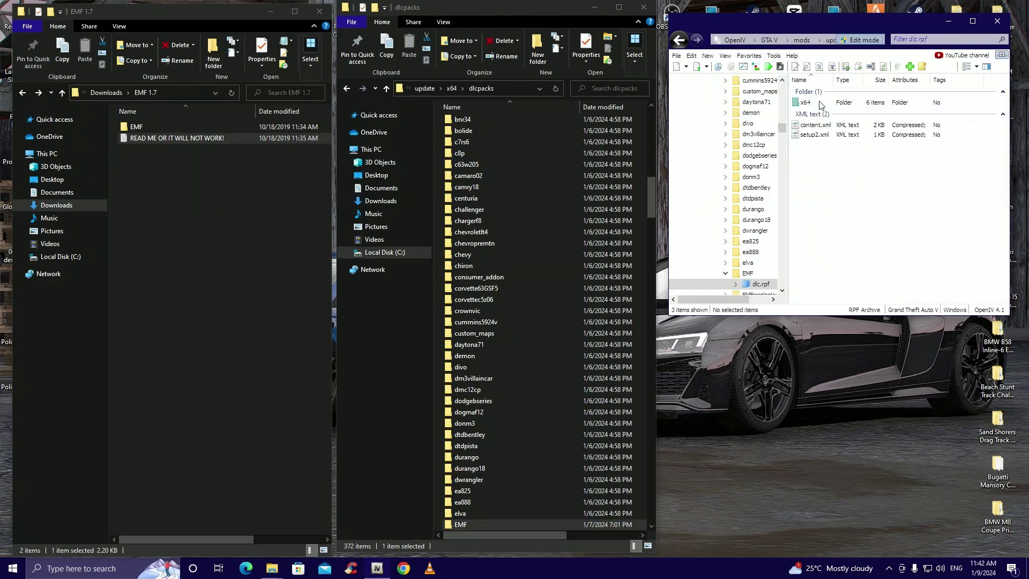
# Open the x64 folder inside EMF's dlc.rpf and locate vehshare.ytd in the downloaded REAL_CALIFORNIA_LICENCE_PLATES folder
pyautogui.doubleClick(819, 103)
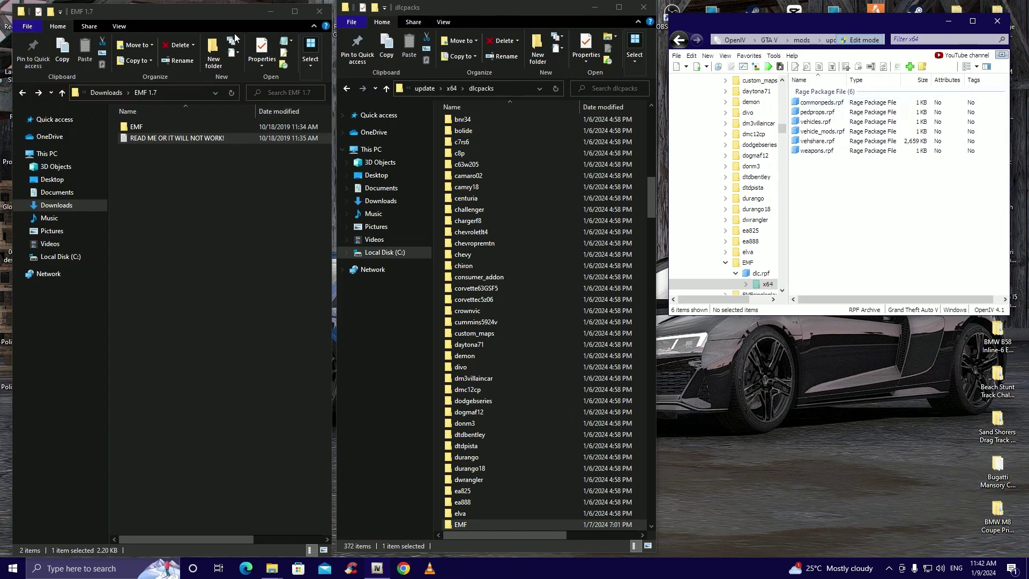
pyautogui.click(224, 15)
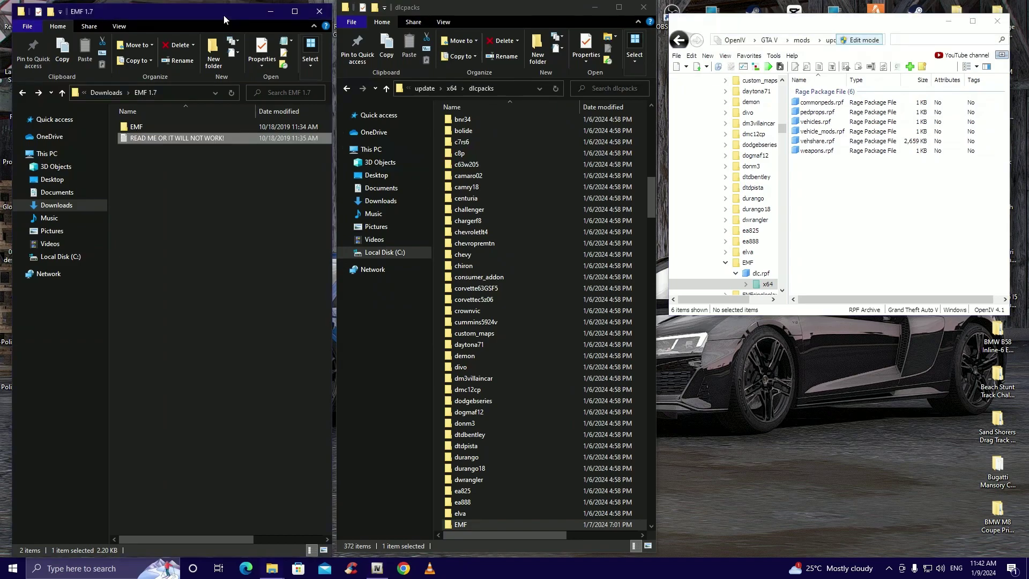
pyautogui.click(22, 94)
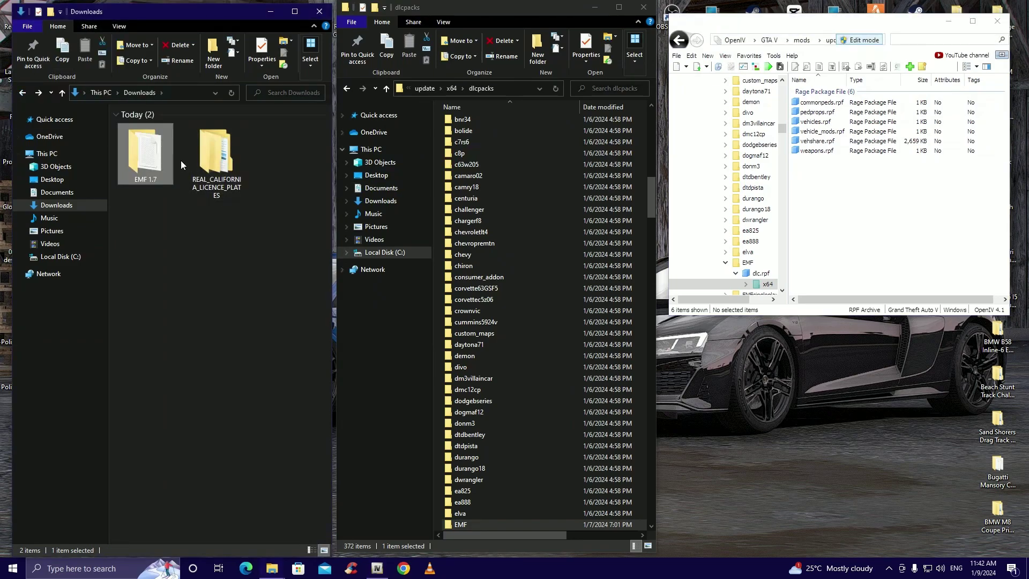
pyautogui.doubleClick(222, 160)
pyautogui.doubleClick(211, 126)
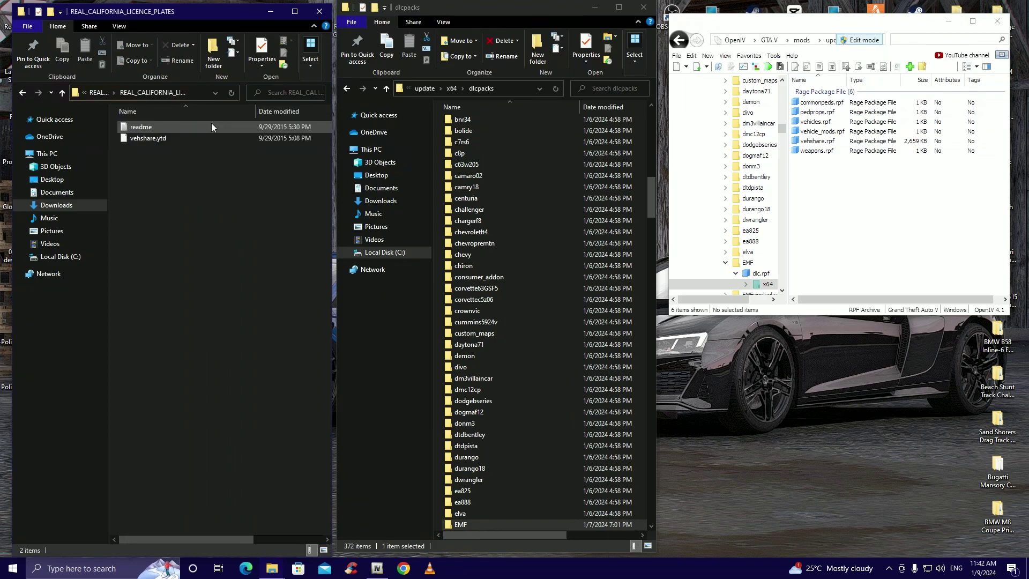
pyautogui.click(141, 139)
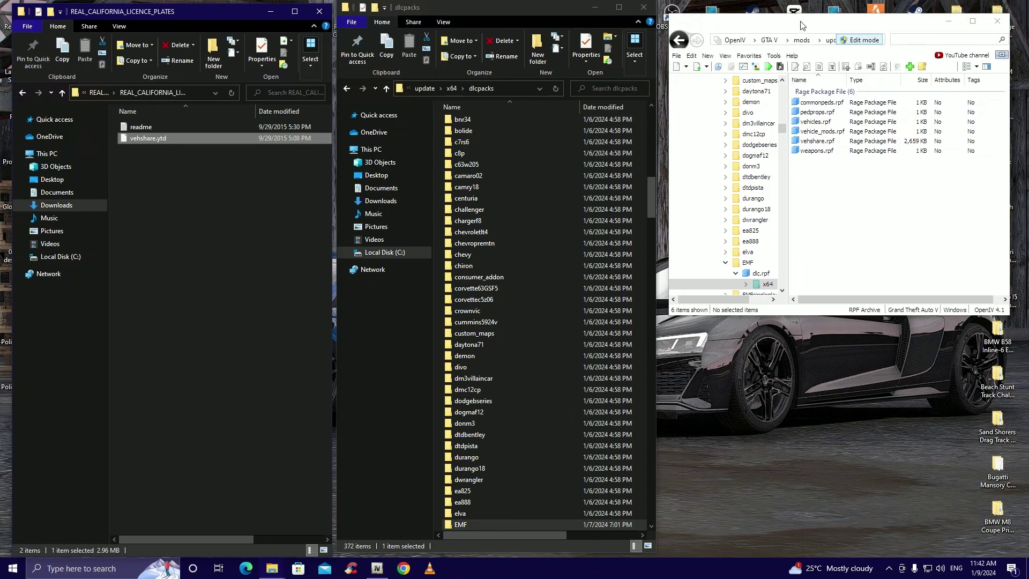
# Open vehshare.rpf in the x64 folder of dlc.rpf and replace its vehshare.ytd with the license plates mod's file
pyautogui.click(735, 142)
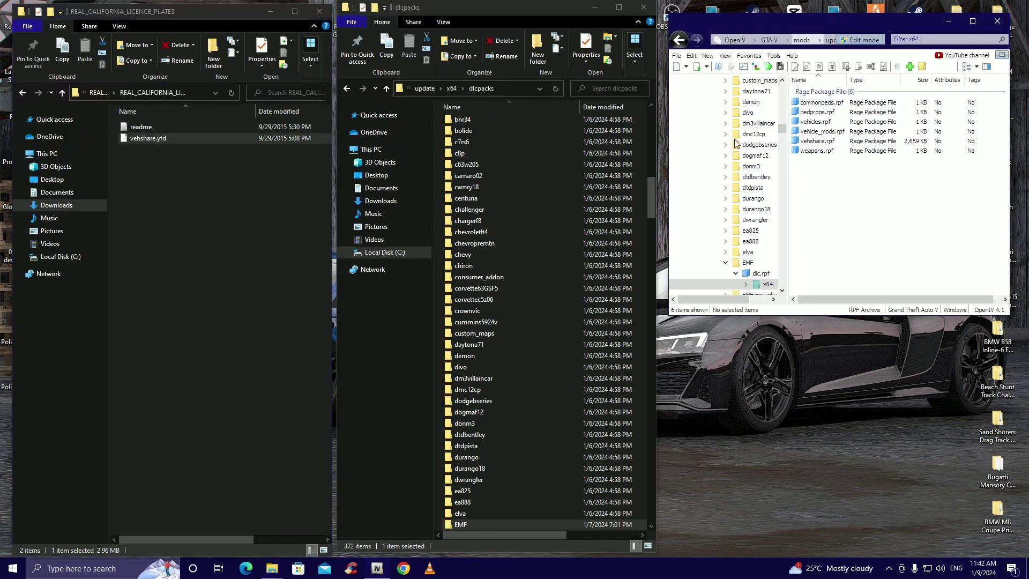
pyautogui.doubleClick(815, 141)
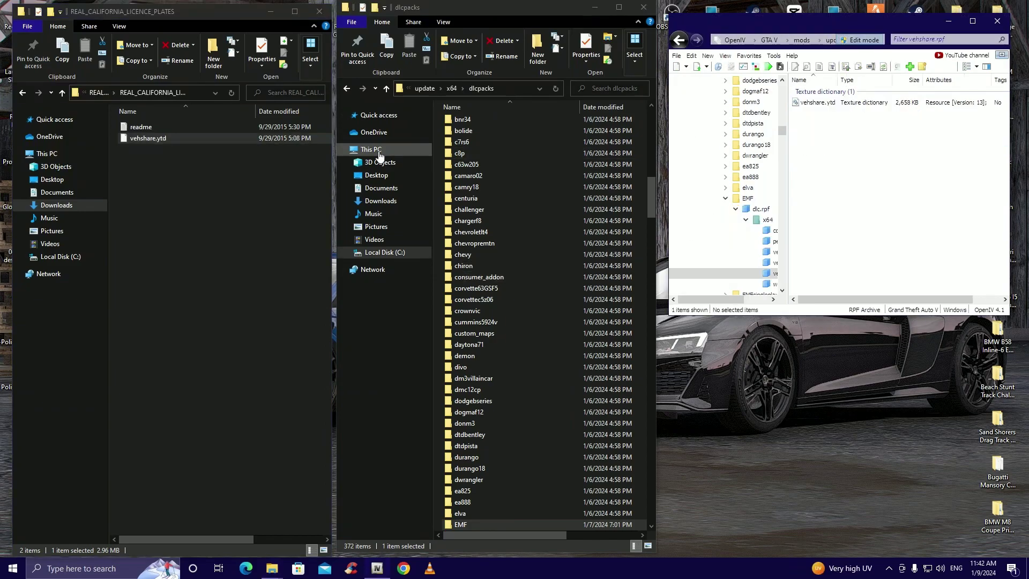
pyautogui.click(148, 139)
pyautogui.moveTo(148, 139); pyautogui.dragTo(871, 155)
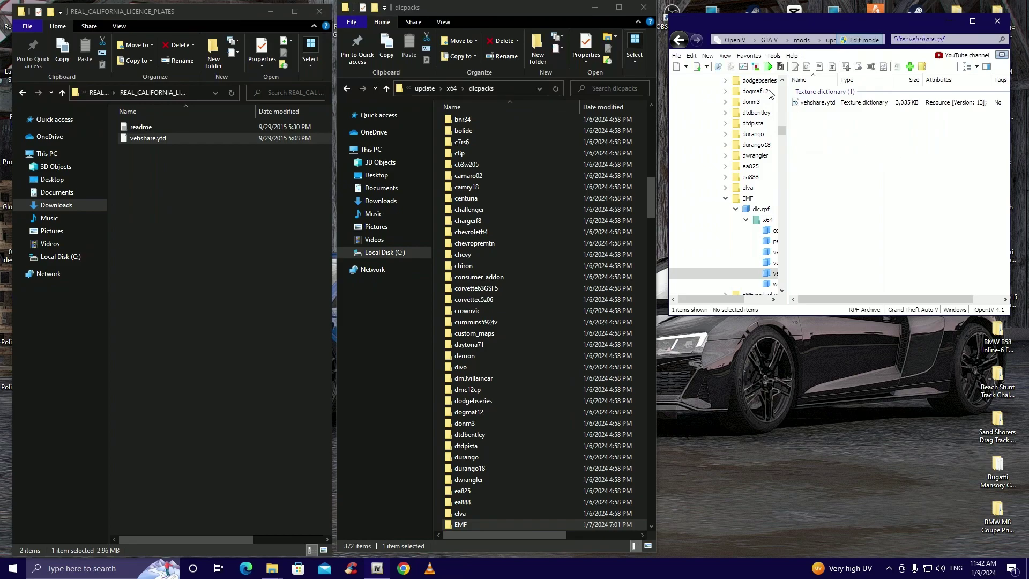
# Close all archives in OpenIV, then put away its window and both File Explorer windows
pyautogui.click(676, 55)
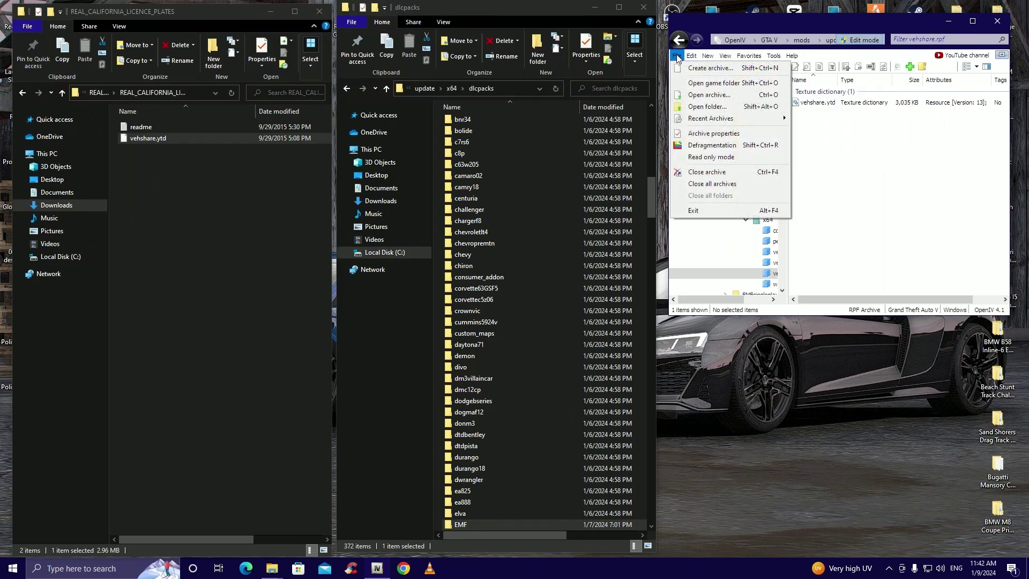
pyautogui.click(727, 184)
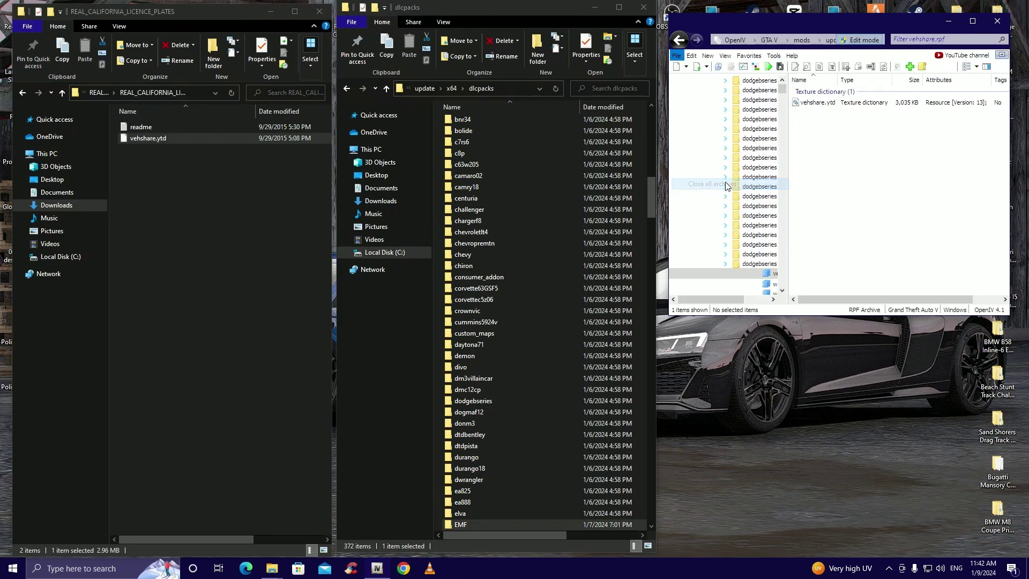
pyautogui.click(948, 21)
pyautogui.click(644, 7)
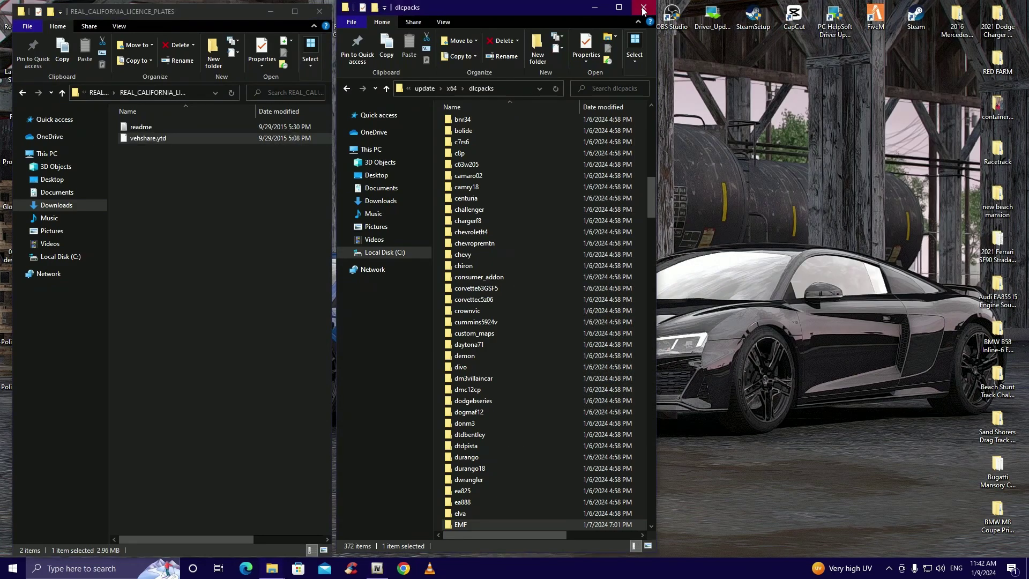
pyautogui.click(321, 11)
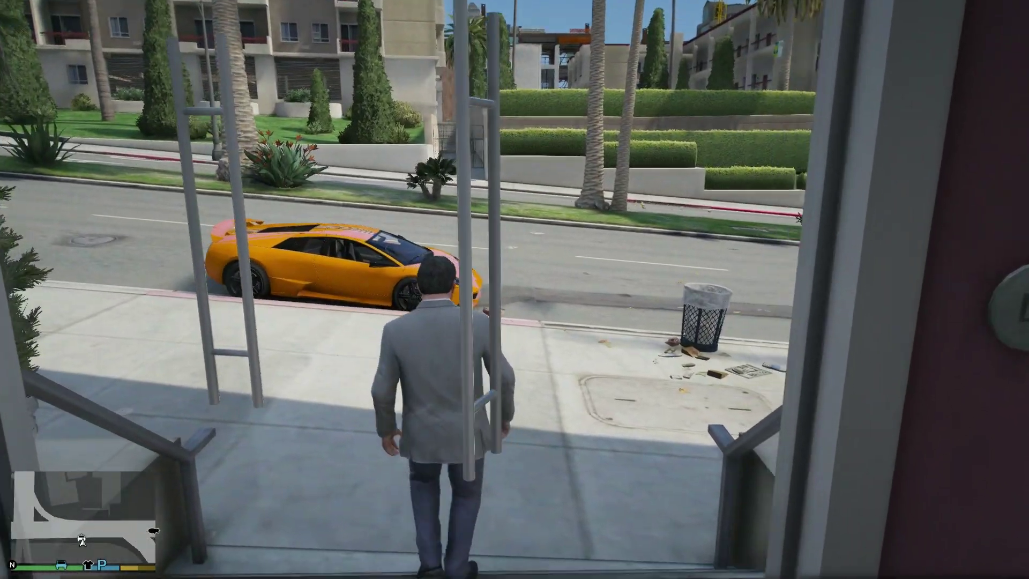
pyautogui.press('w')
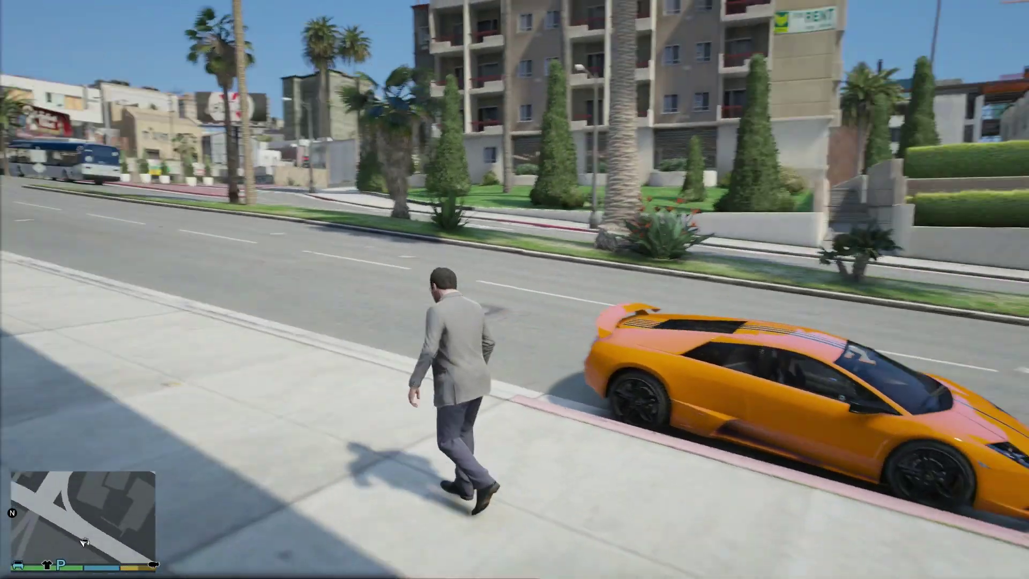
pyautogui.press('v')
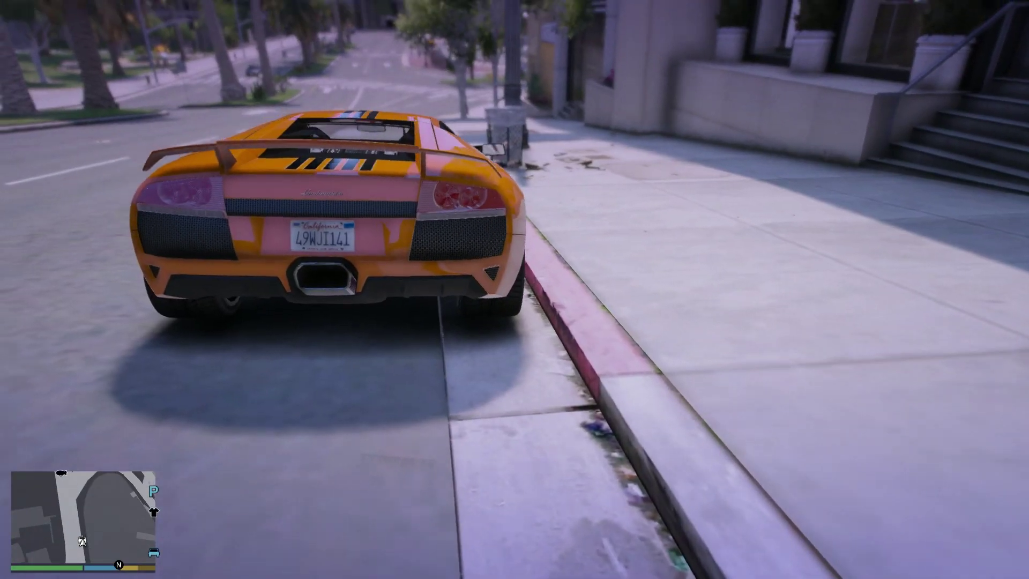
pyautogui.press('w')
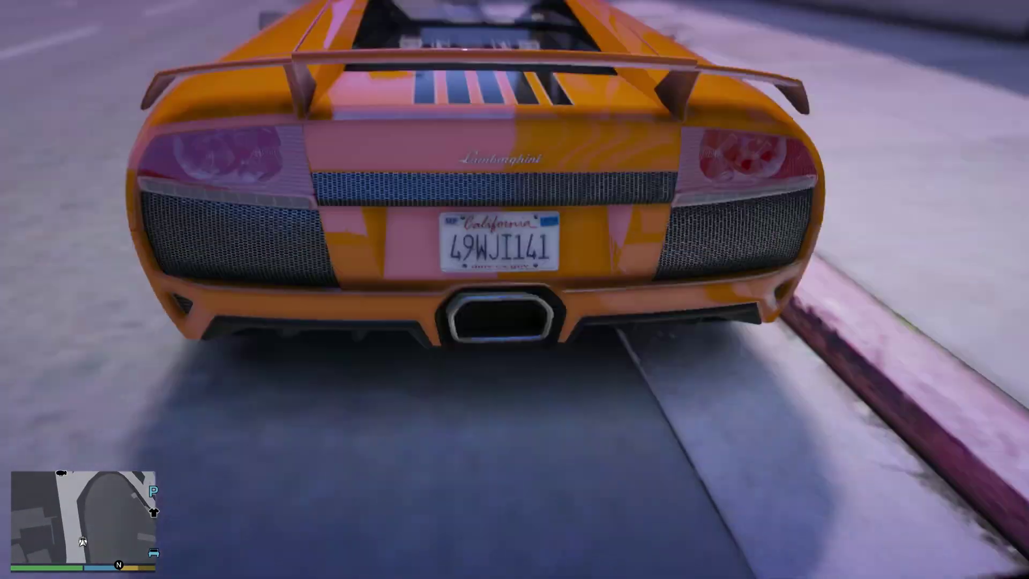
pyautogui.press('s')
pyautogui.press('w')
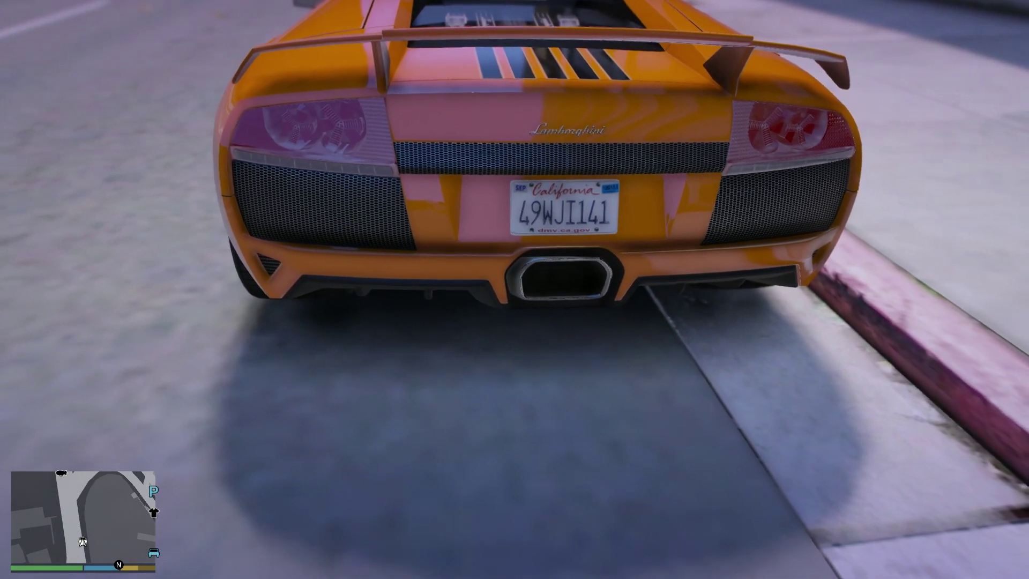
pyautogui.press('w')
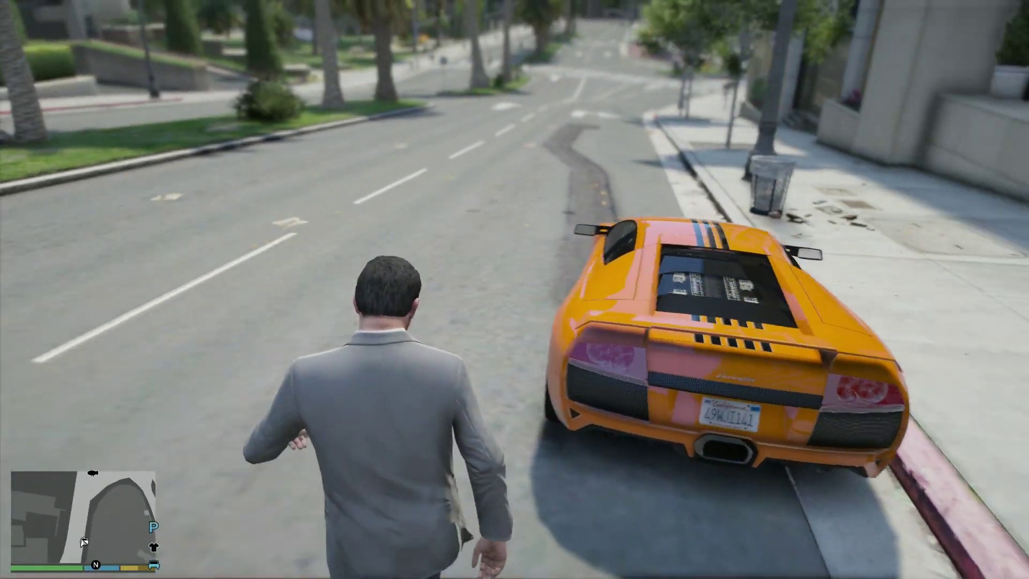
# Enter the parked Murcielago LP640-4 and set a map waypoint to Los Santos Customs
pyautogui.press('f')
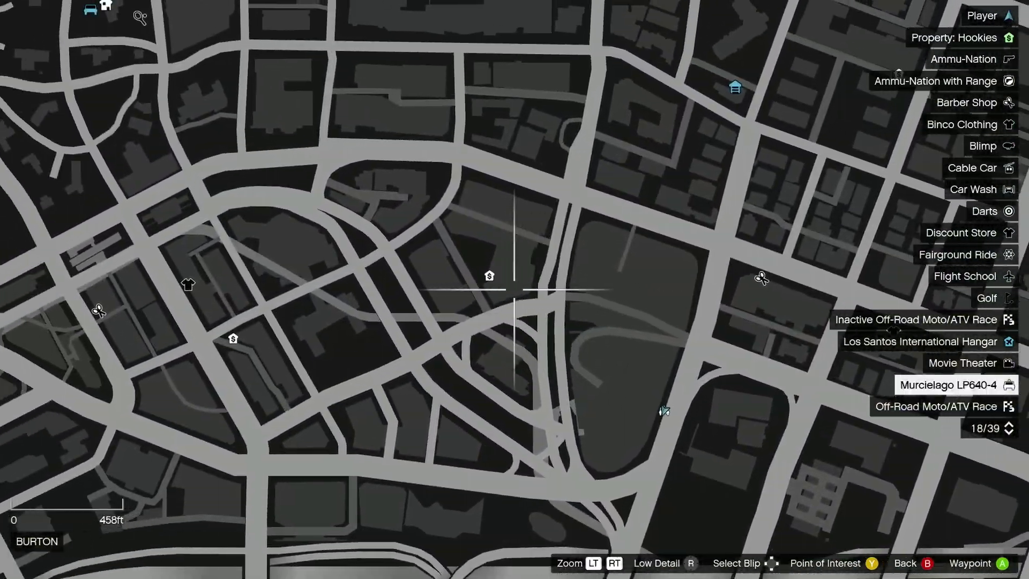
pyautogui.press('Return')
pyautogui.press('Escape')
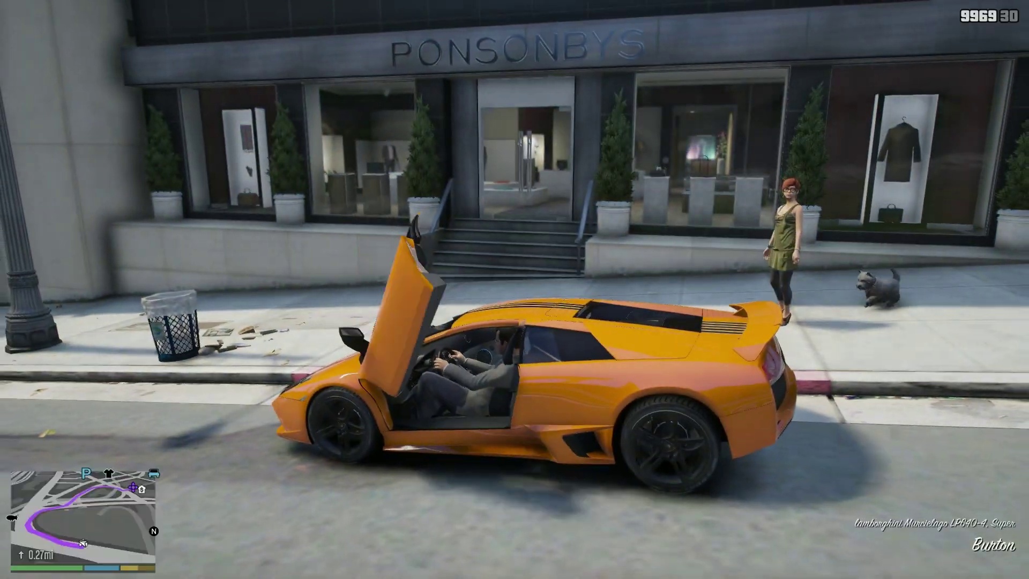
pyautogui.press('c')
pyautogui.press('w')
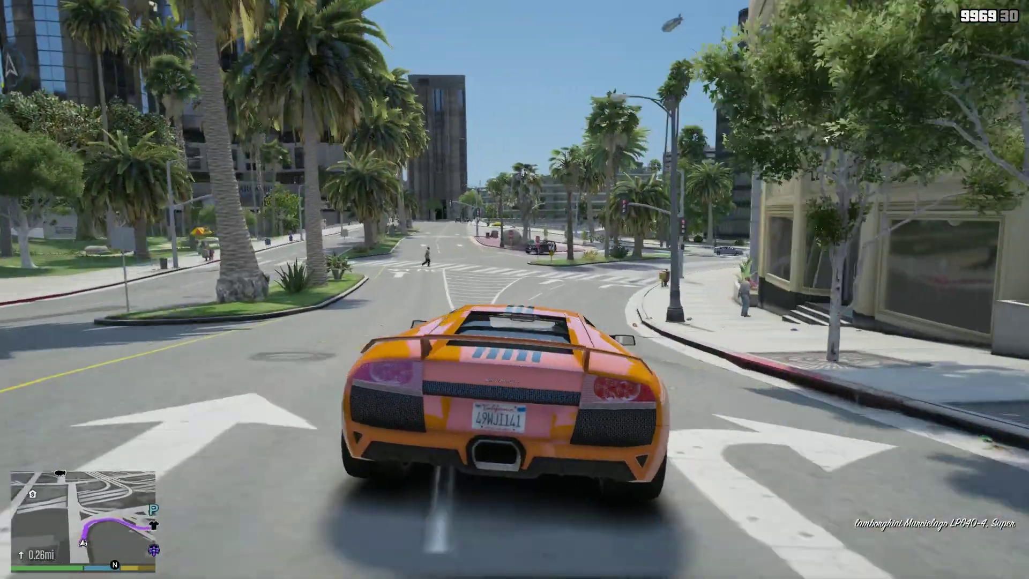
pyautogui.press('d')
pyautogui.press('w')
pyautogui.press('d')
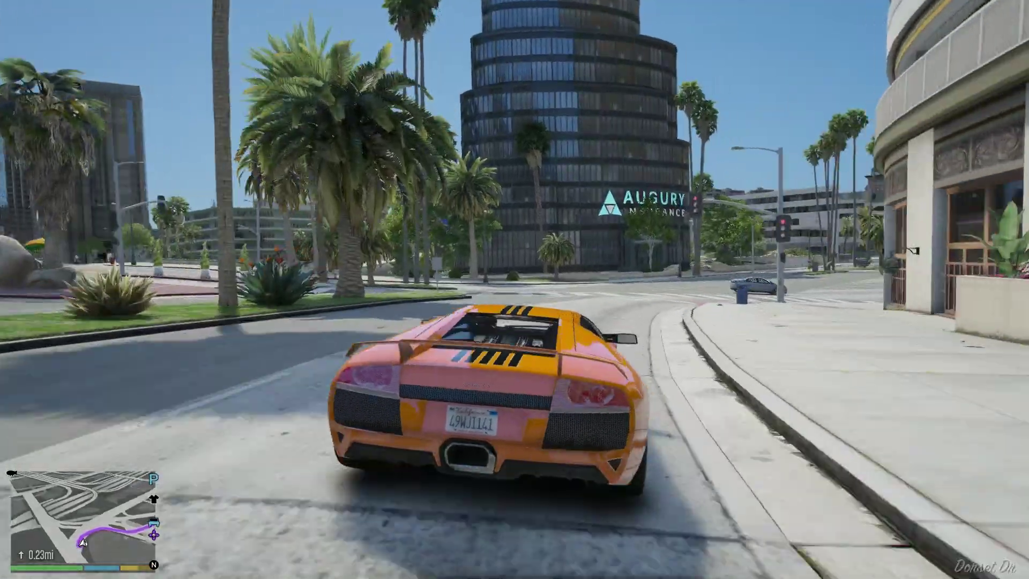
pyautogui.press('w')
pyautogui.press('d')
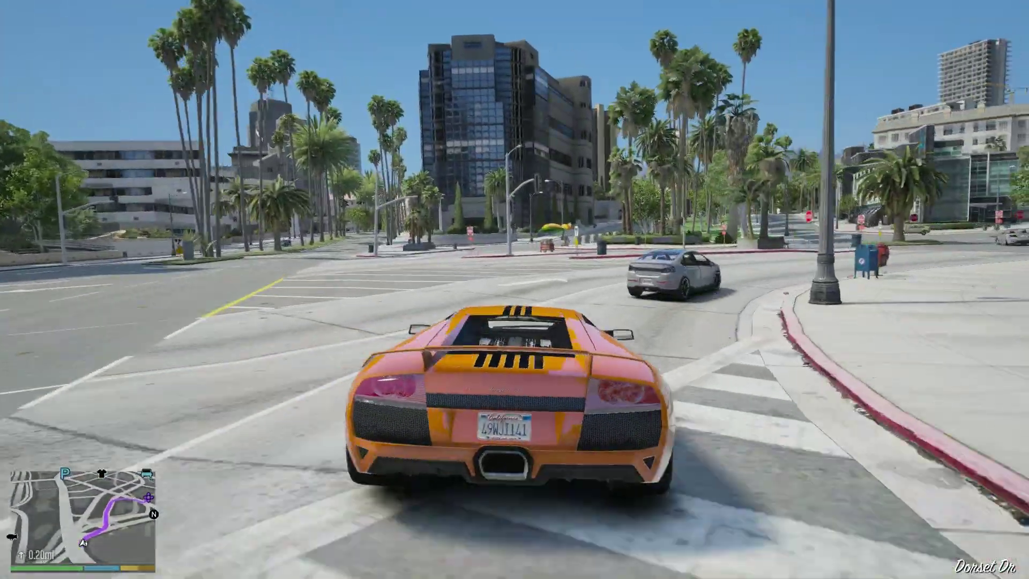
pyautogui.press('w')
pyautogui.press('d')
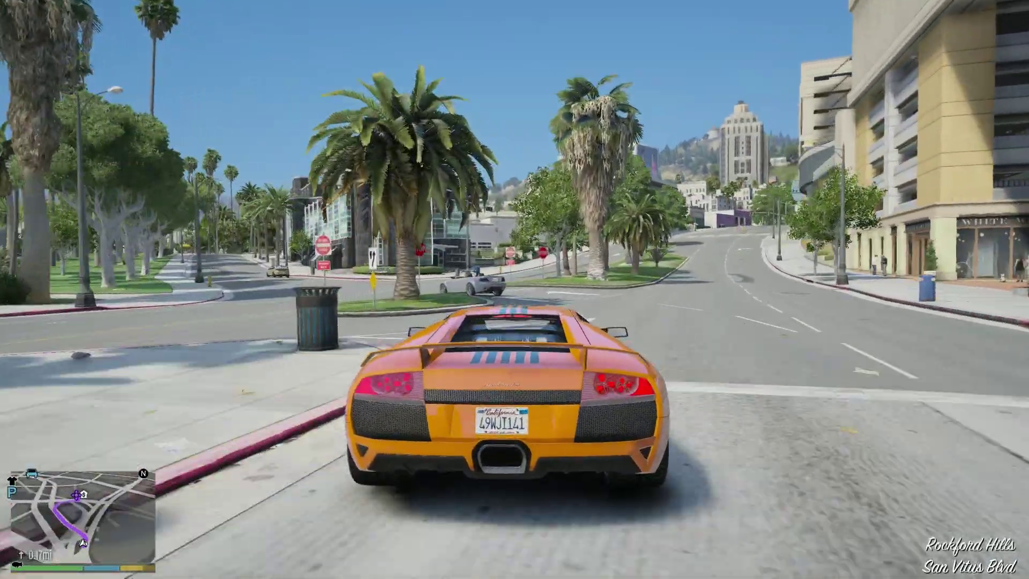
pyautogui.press('a')
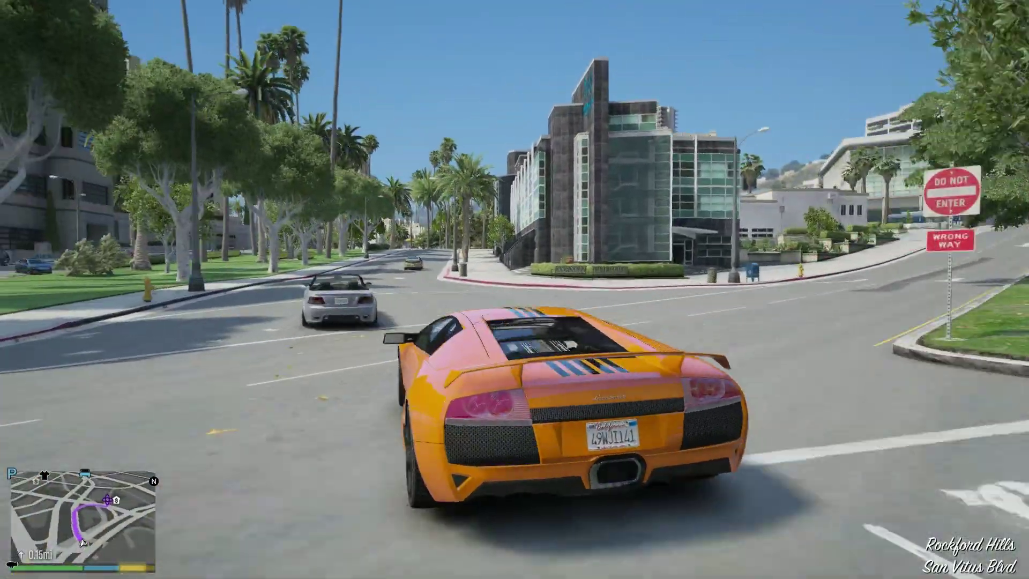
pyautogui.press('s')
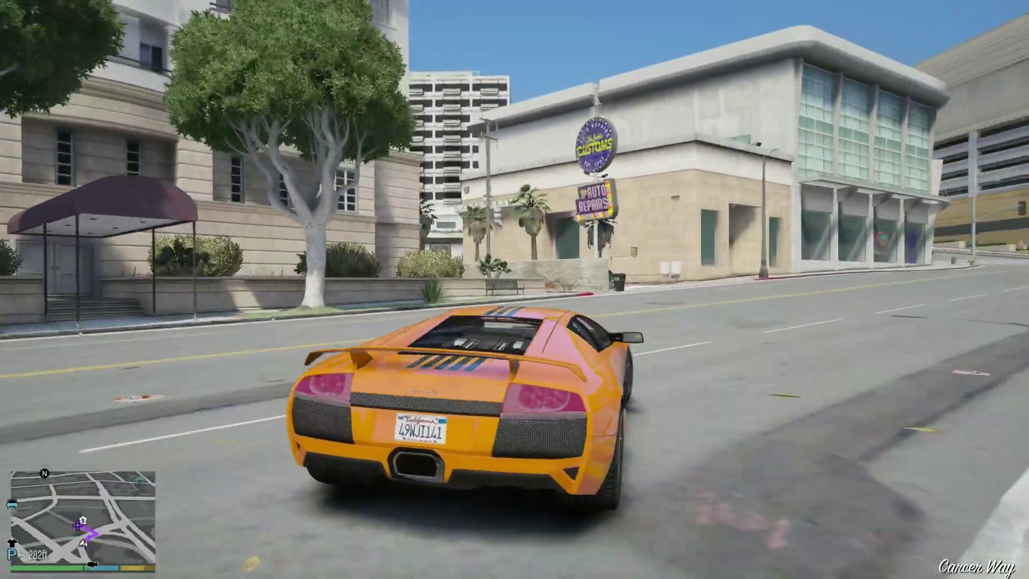
pyautogui.press('d')
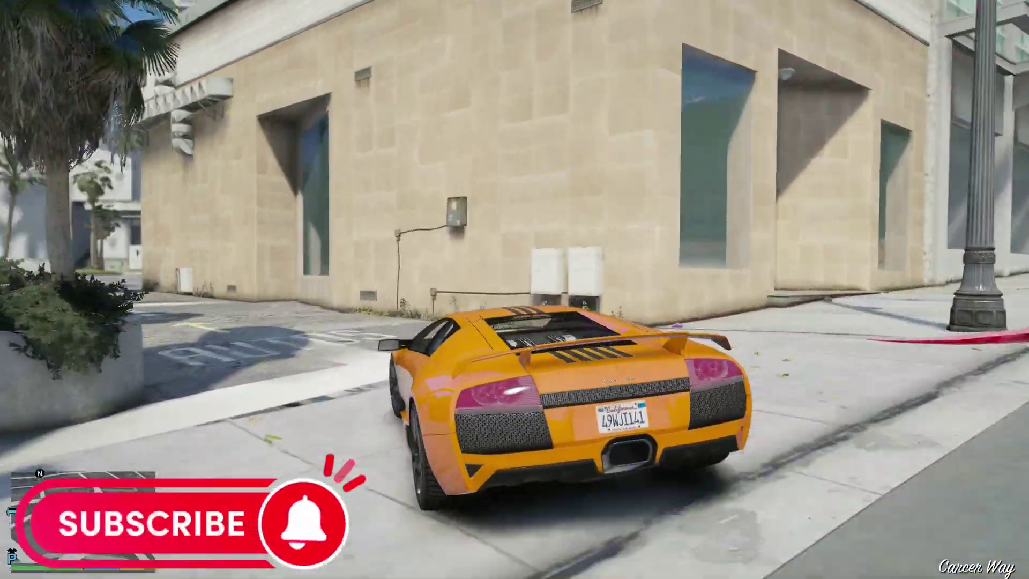
pyautogui.press('a')
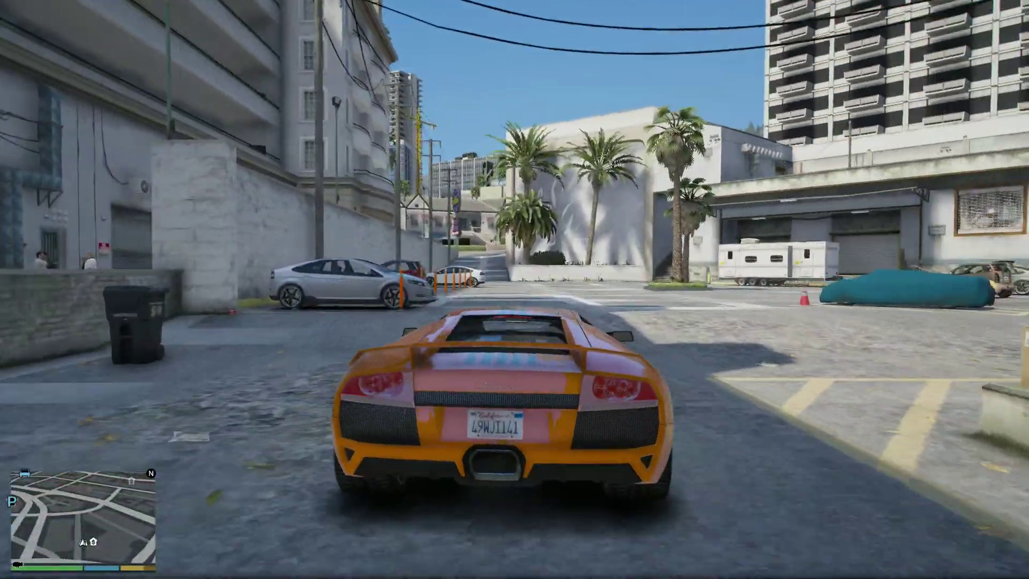
pyautogui.press('d')
pyautogui.press('d')
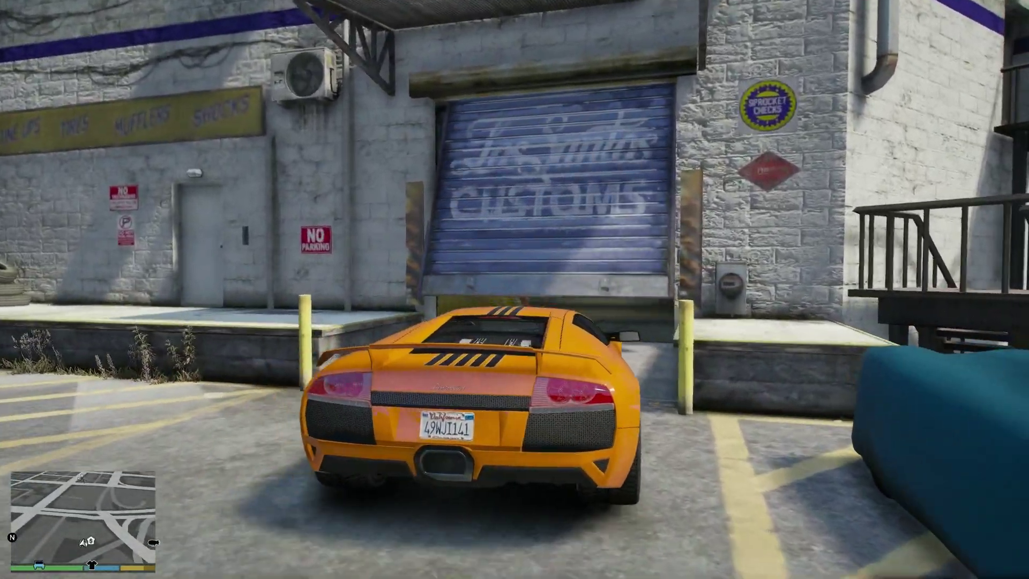
pyautogui.press('w')
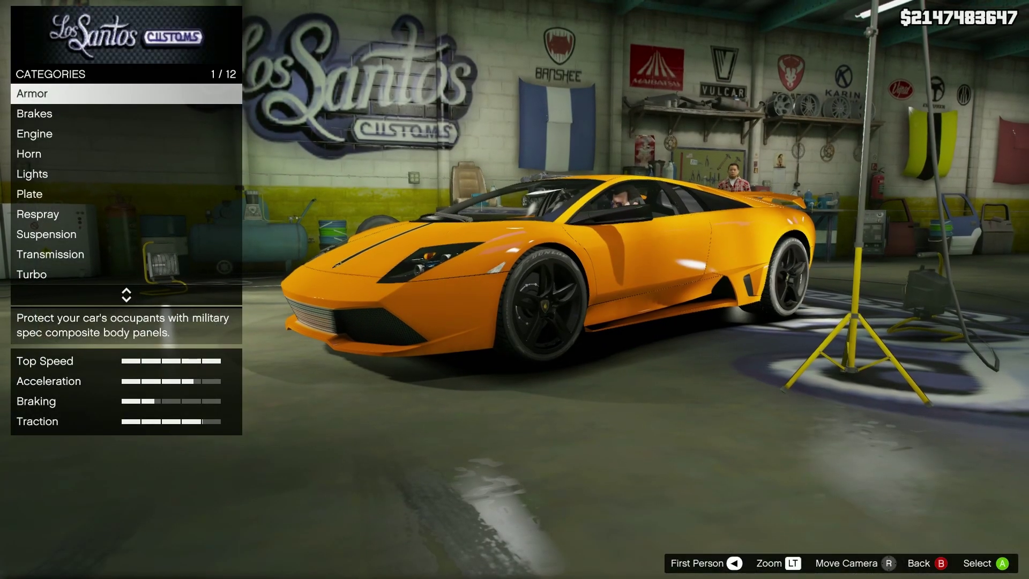
# Preview the plate styles offered for the car in the Plate category at Los Santos Customs, from Blue on White 1 to Yellow on Black
pyautogui.press('Down')
pyautogui.press('Down')
pyautogui.press('Down')
pyautogui.press('Down')
pyautogui.press('Down')
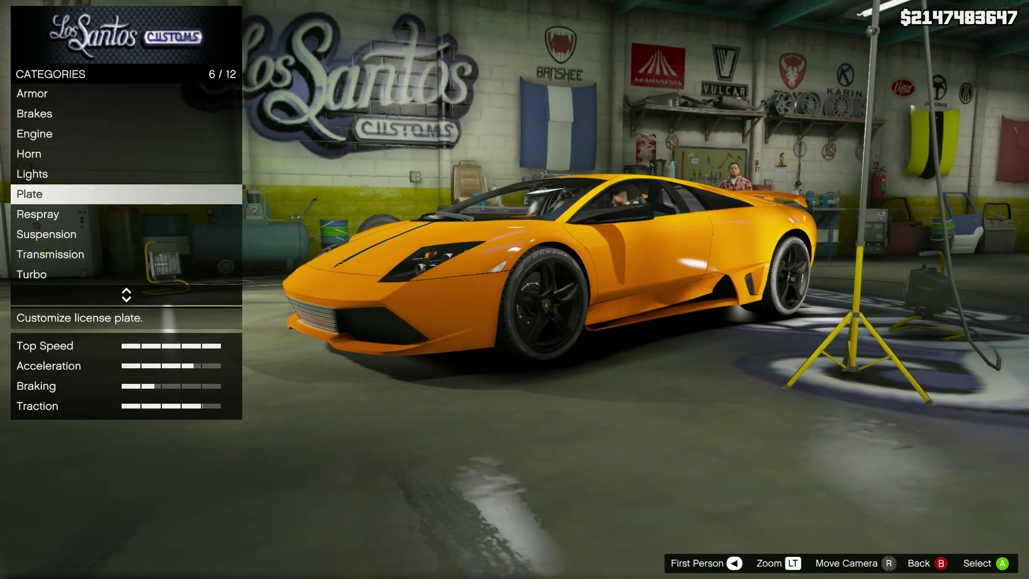
pyautogui.press('Return')
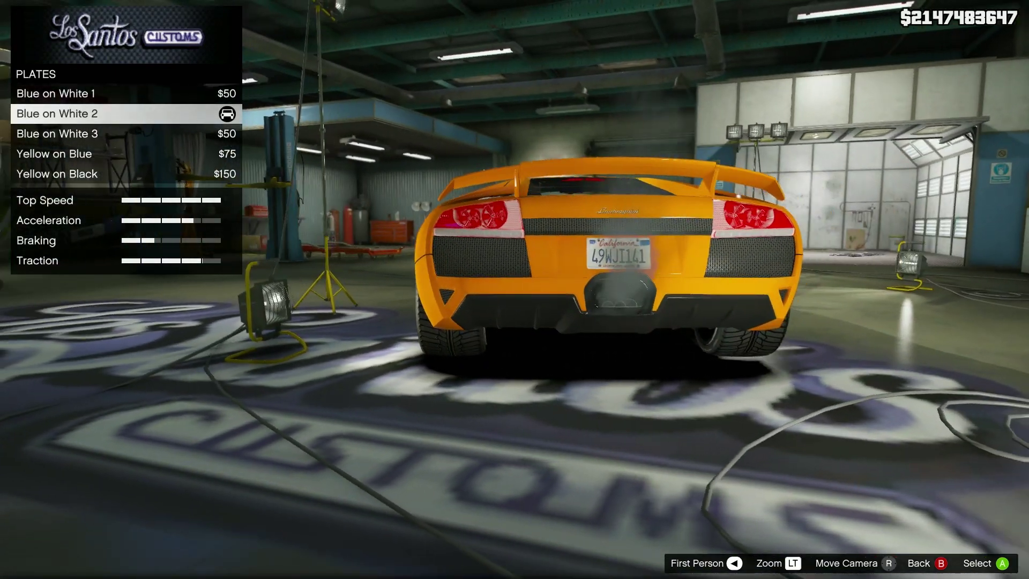
pyautogui.press('Up')
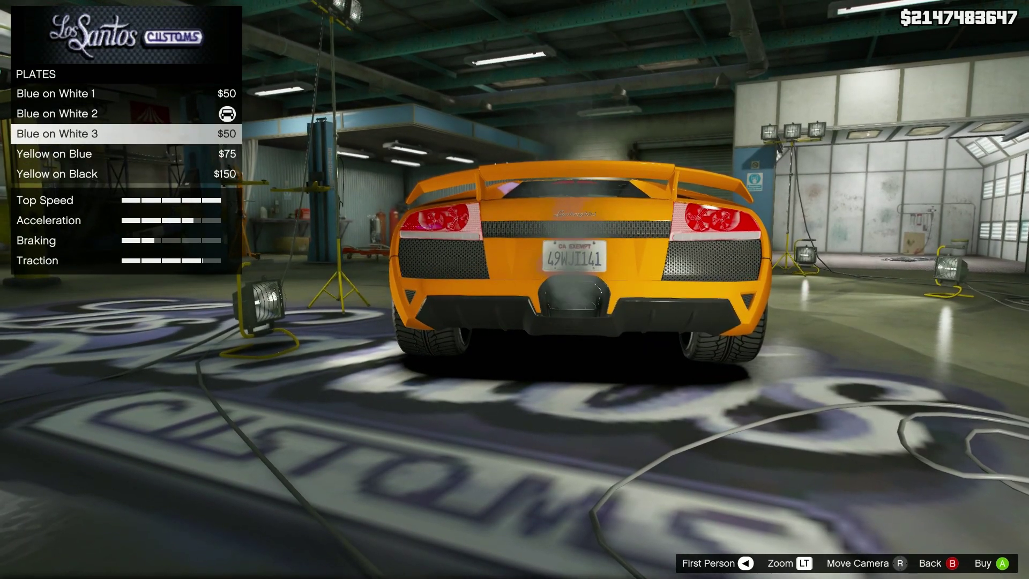
pyautogui.press('Up')
pyautogui.press('Up')
pyautogui.press('Down')
pyautogui.press('Down')
pyautogui.press('Down')
pyautogui.press('Up')
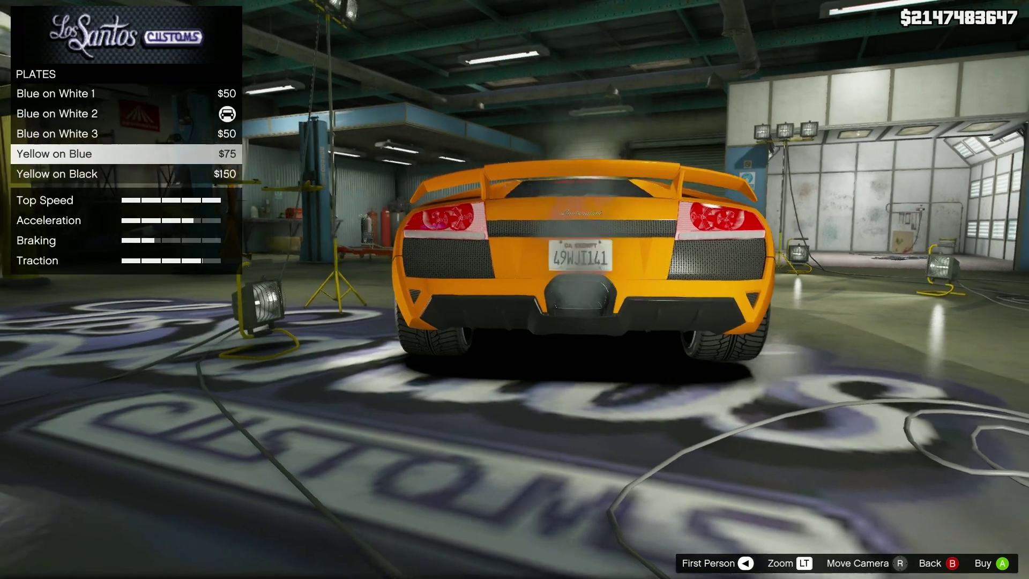
pyautogui.press('Up')
pyautogui.press('Up')
pyautogui.press('Up')
pyautogui.press('Down')
pyautogui.press('Down')
pyautogui.press('Down')
pyautogui.press('Down')
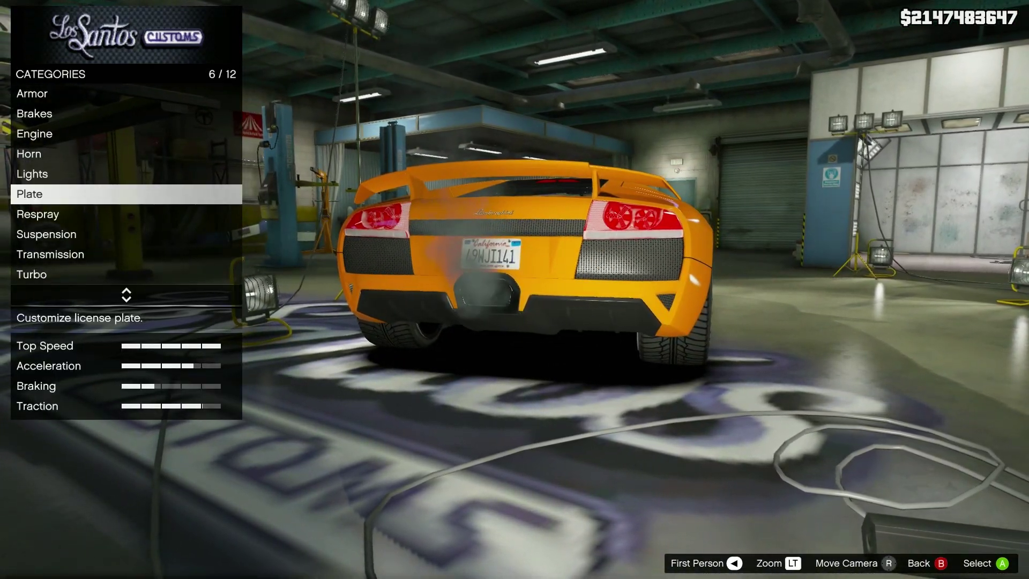
pyautogui.press('Return')
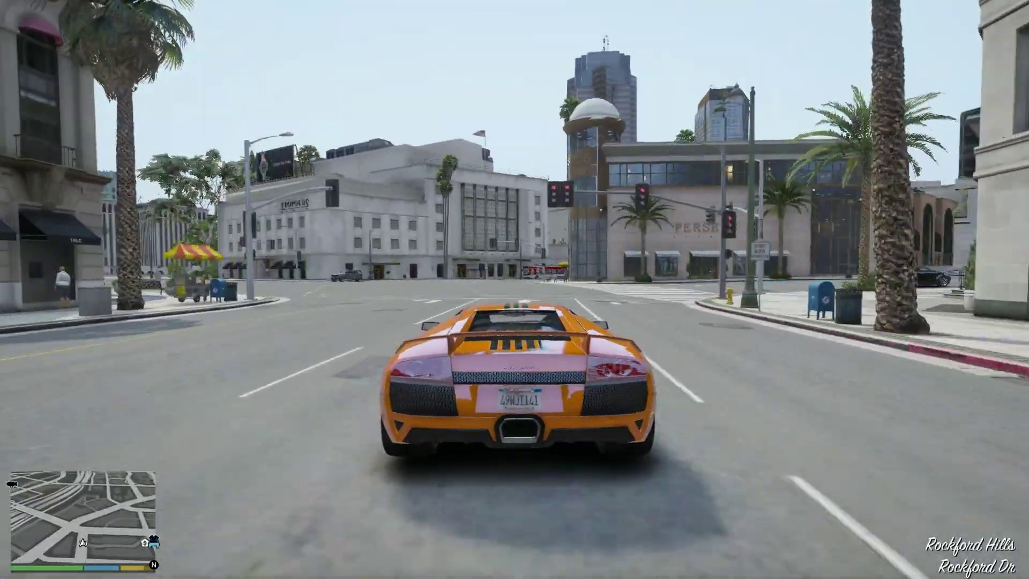
pyautogui.press('a')
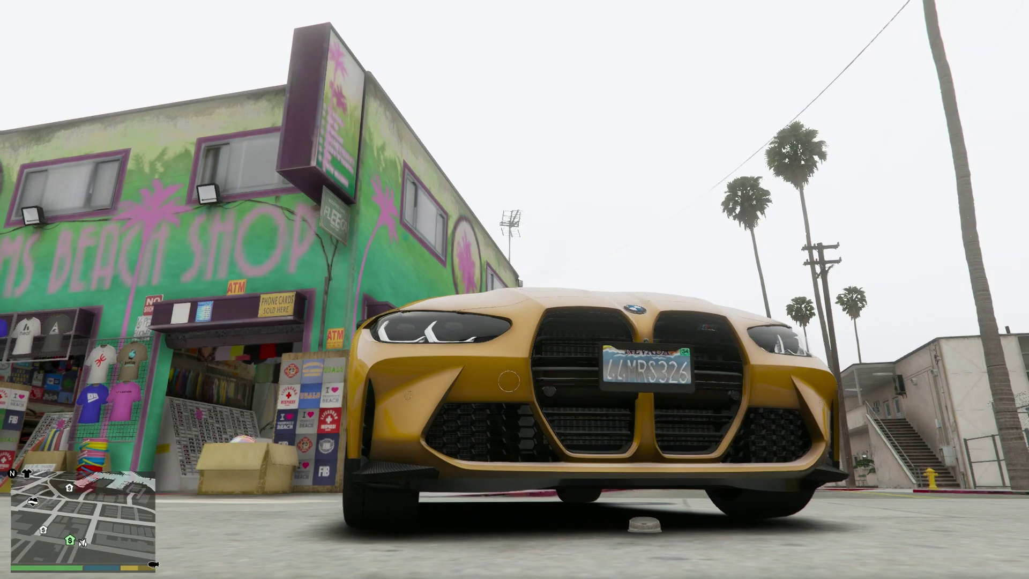
# Open the trainer's license plate settings for the parked BMW from its vehicle options
pyautogui.press('F4')
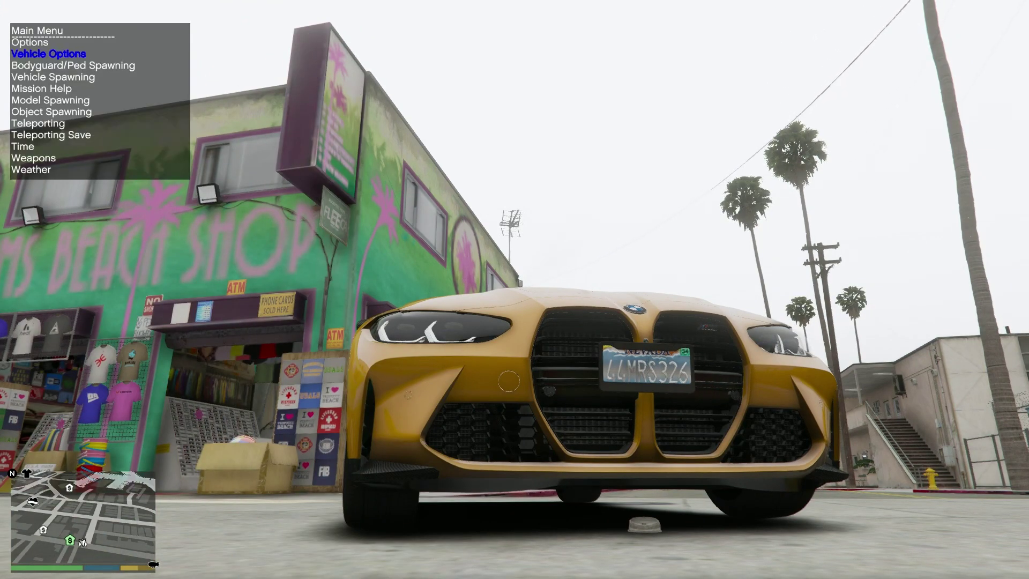
pyautogui.press('Down')
pyautogui.press('Up')
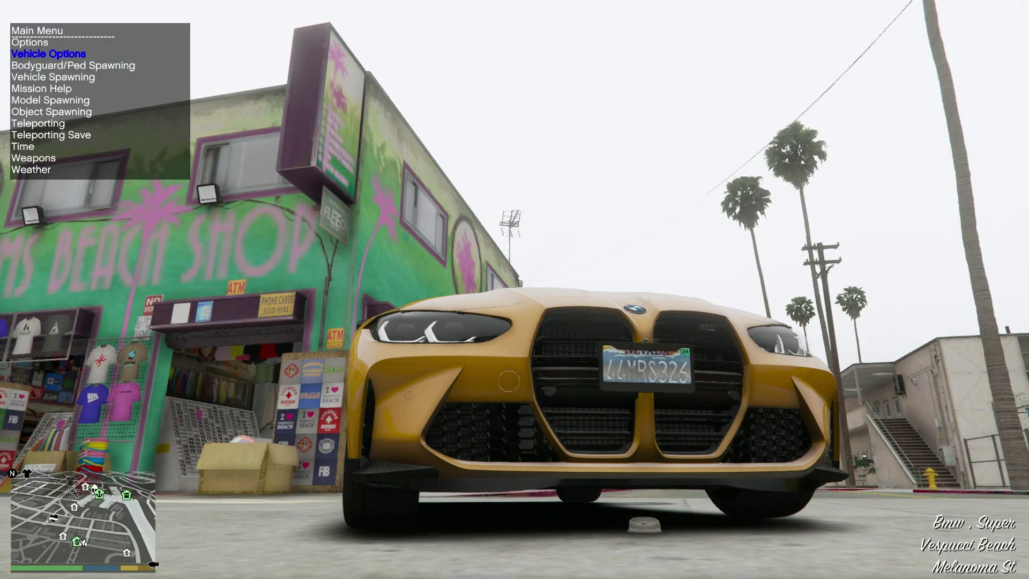
pyautogui.press('Return')
pyautogui.press('Down')
pyautogui.press('Down')
pyautogui.press('Down')
pyautogui.press('Down')
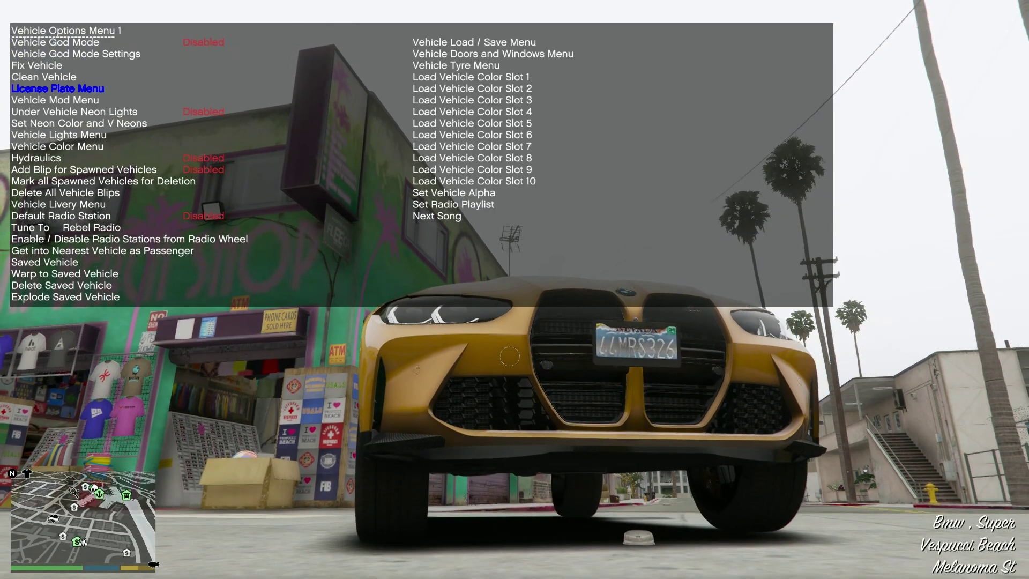
pyautogui.press('Return')
pyautogui.press('BackSpace')
pyautogui.press('Up')
pyautogui.press('Down')
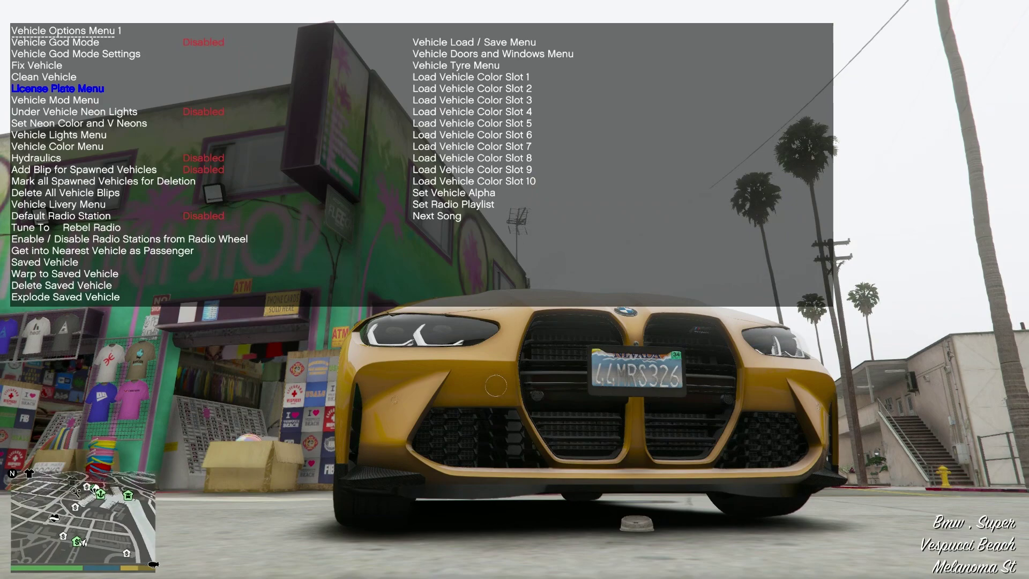
pyautogui.press('Down')
pyautogui.press('Return')
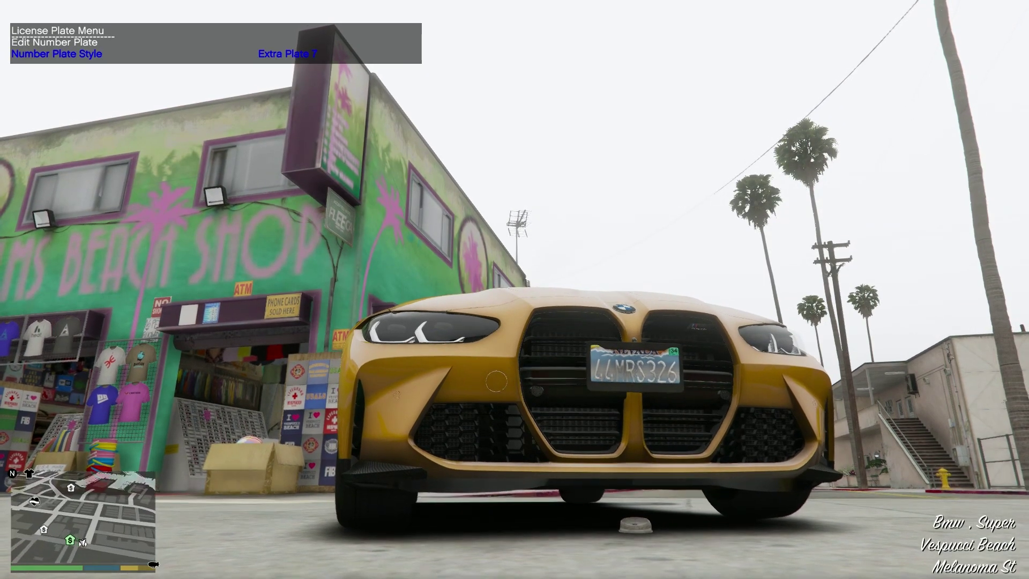
# Cycle the BMW's number plate style through Yellow on Black and on to Extra Plate 7 to preview the plates
pyautogui.press('Up')
pyautogui.press('Down')
pyautogui.press('Right')
pyautogui.press('Right')
pyautogui.press('Right')
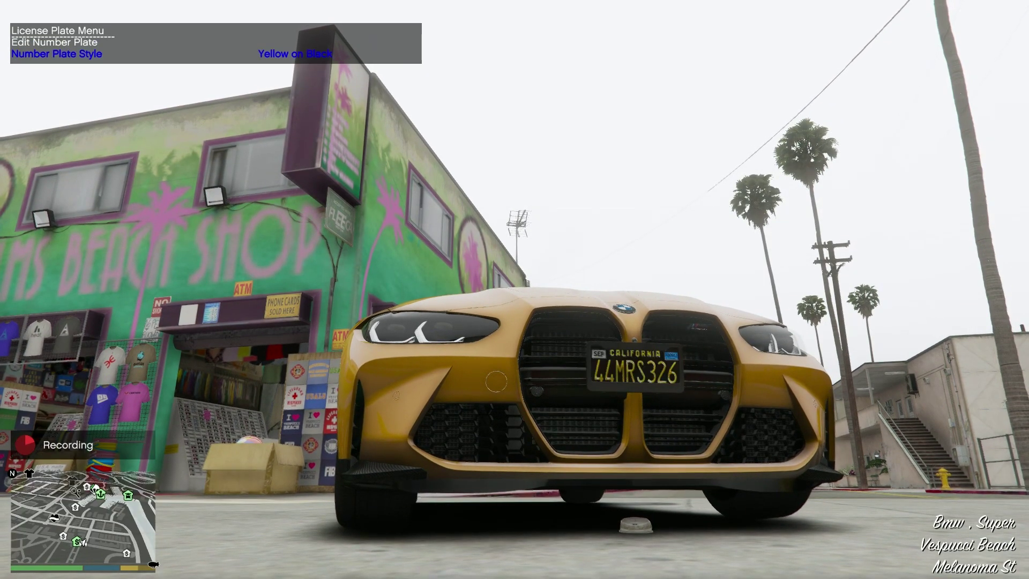
pyautogui.press('Right')
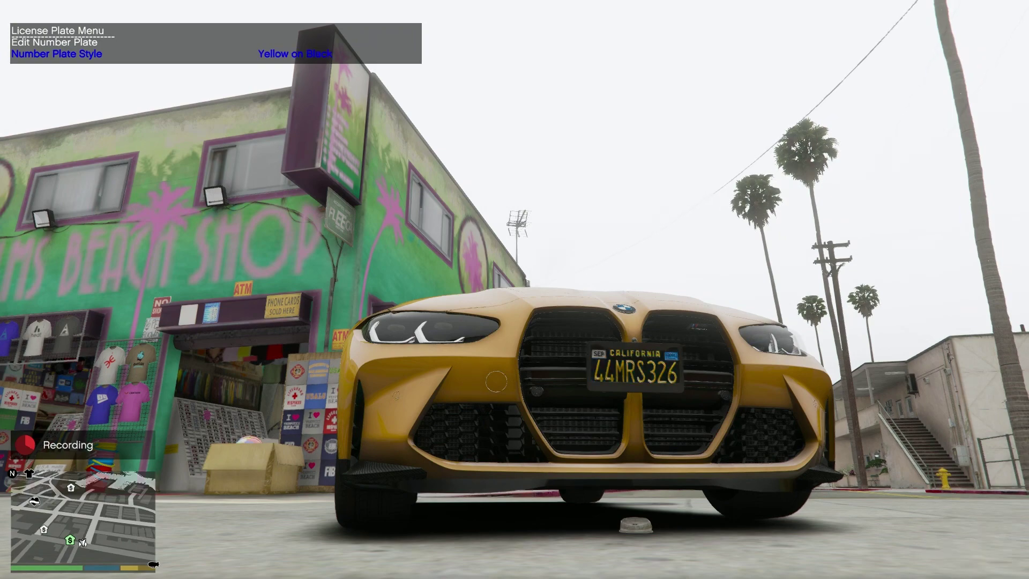
pyautogui.press('Right')
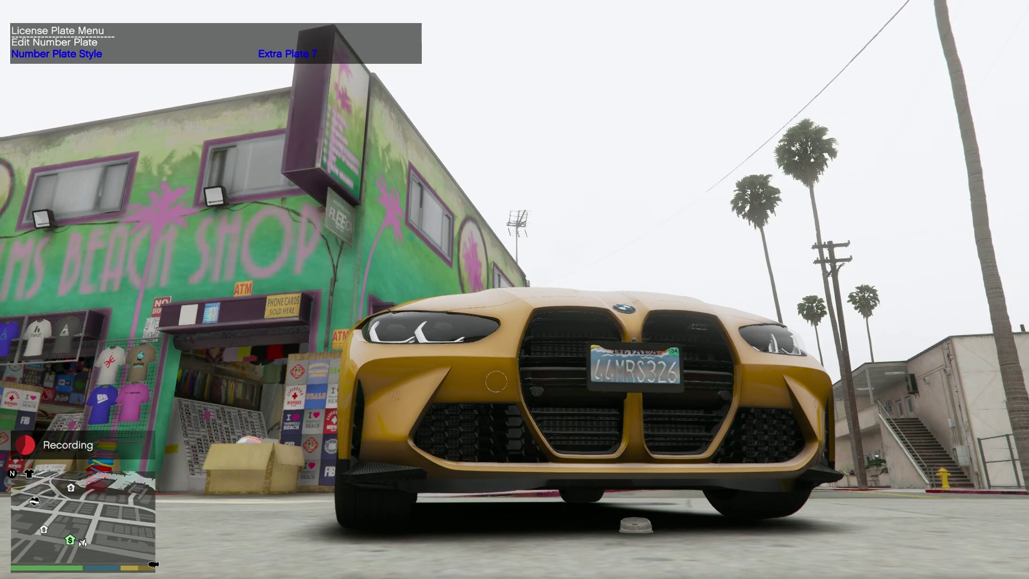
# Leave the plate settings, look through the BMW's modification categories from Spoiler past Engine, and return to the vehicle options
pyautogui.press('BackSpace')
pyautogui.press('Return')
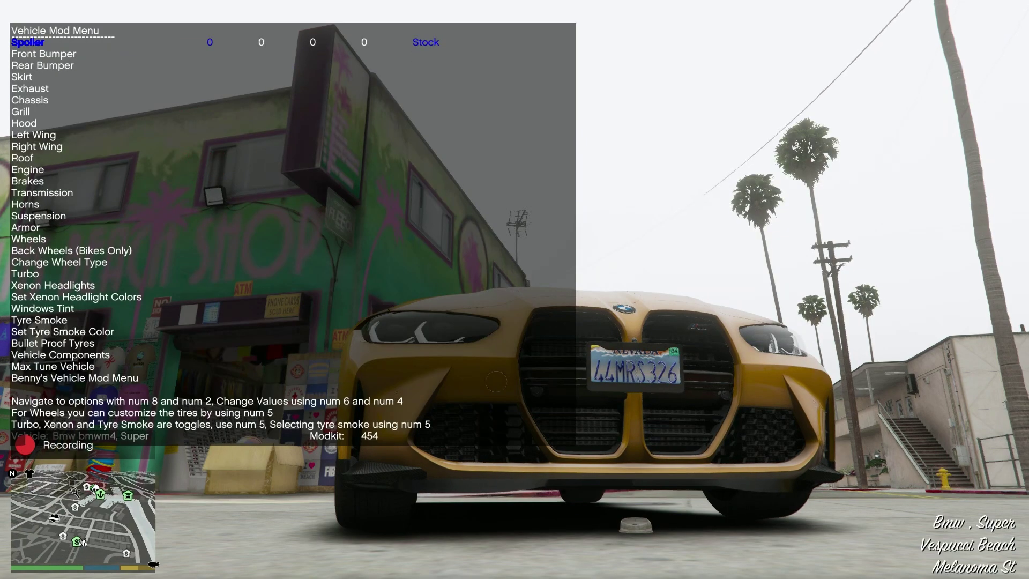
pyautogui.press('Down')
pyautogui.press('Down')
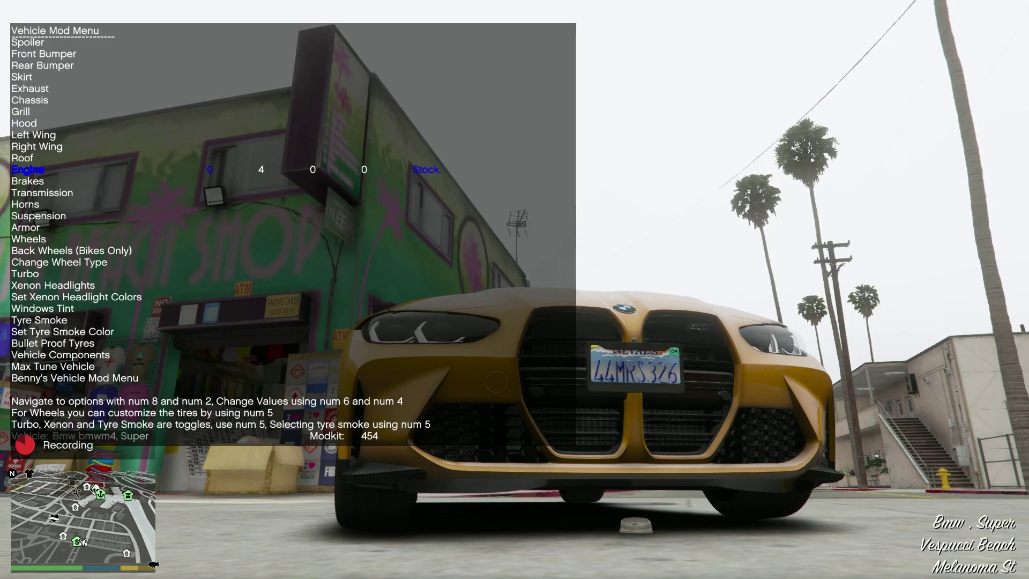
pyautogui.press('Down')
pyautogui.press('Down')
pyautogui.press('Down')
pyautogui.press('BackSpace')
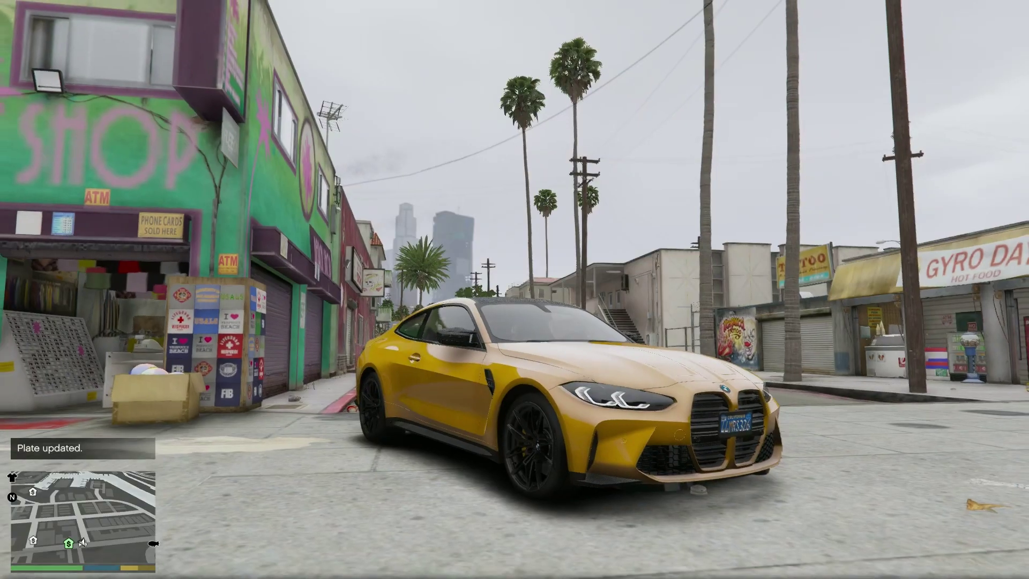
# Get out of the BMW and walk along the car toward its rear
pyautogui.press('f')
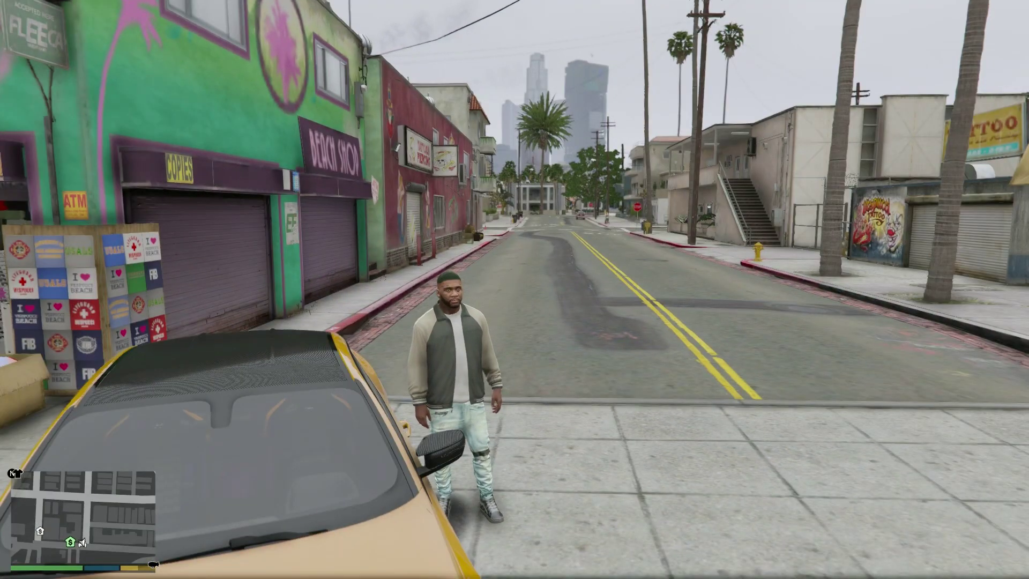
pyautogui.press('w')
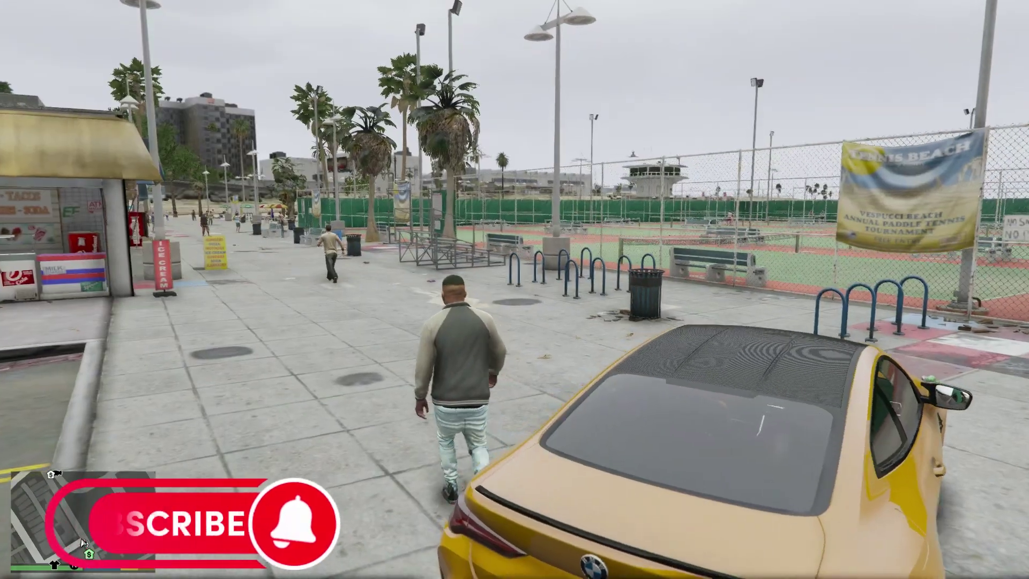